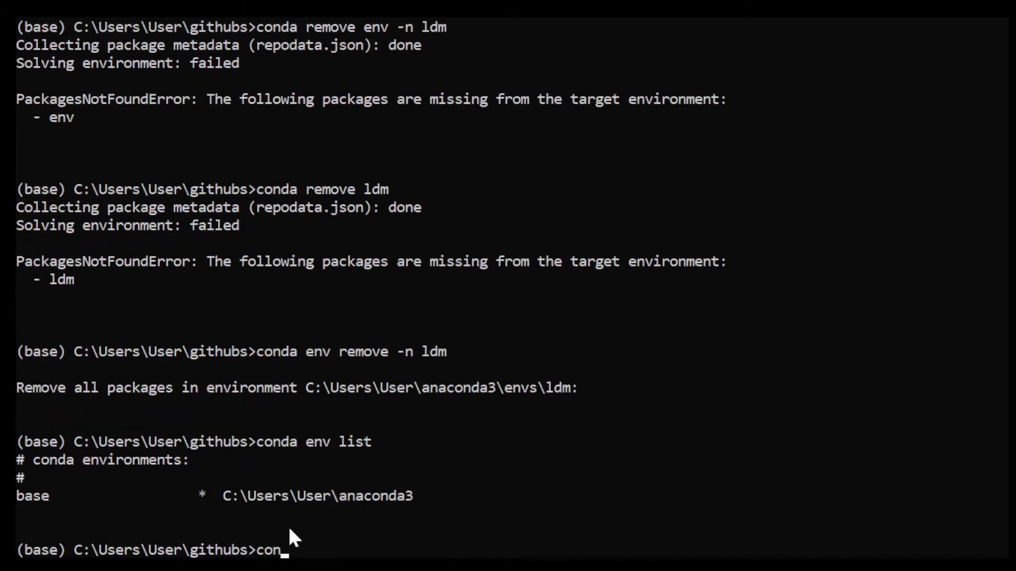
Clear the partially typed conda command in Anaconda Prompt
key(BackSpace)
key(BackSpace)
key(BackSpace)
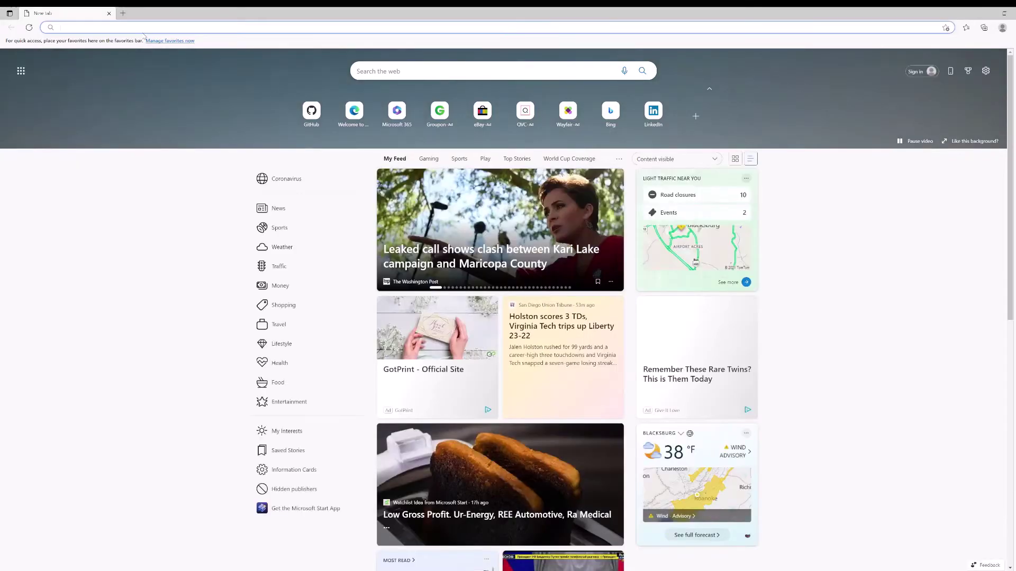
Search Bing for 'compvis stable diffusion', correcting the initial typo
text(conm)
key(BackSpace)
key(BackSpace)
key(BackSpace)
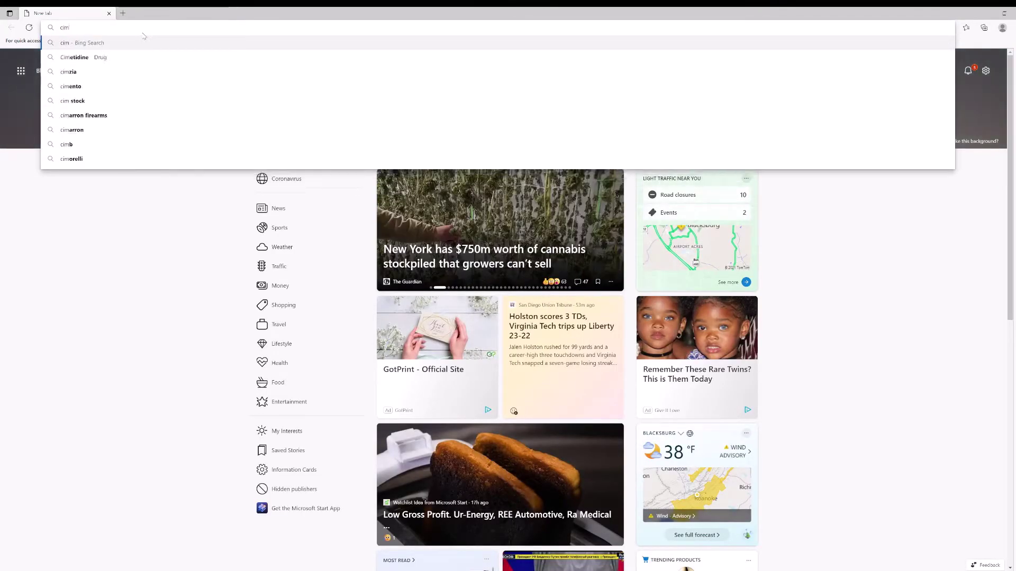
text(omp)
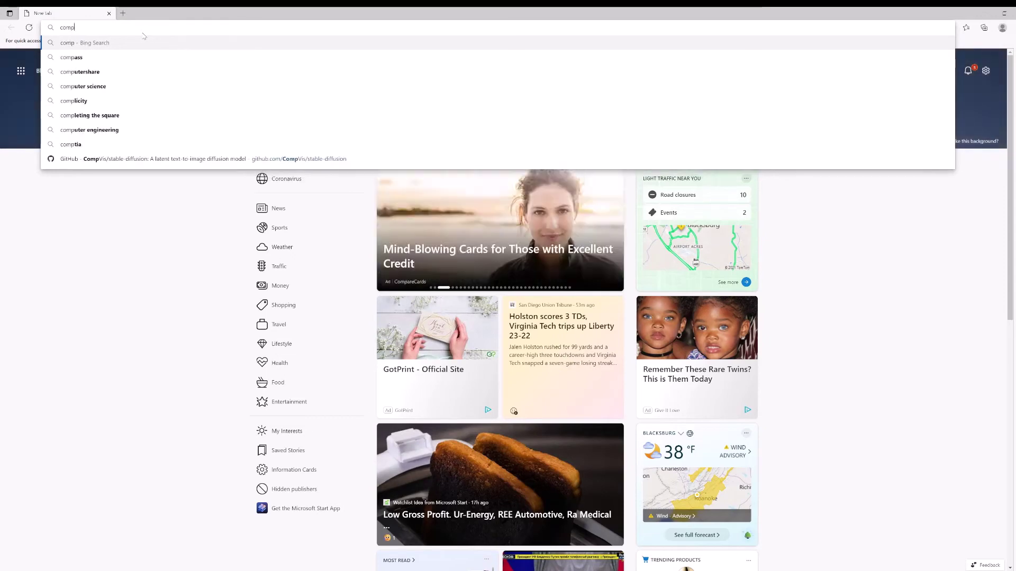
text(vis stable diffusion)
key(Return)
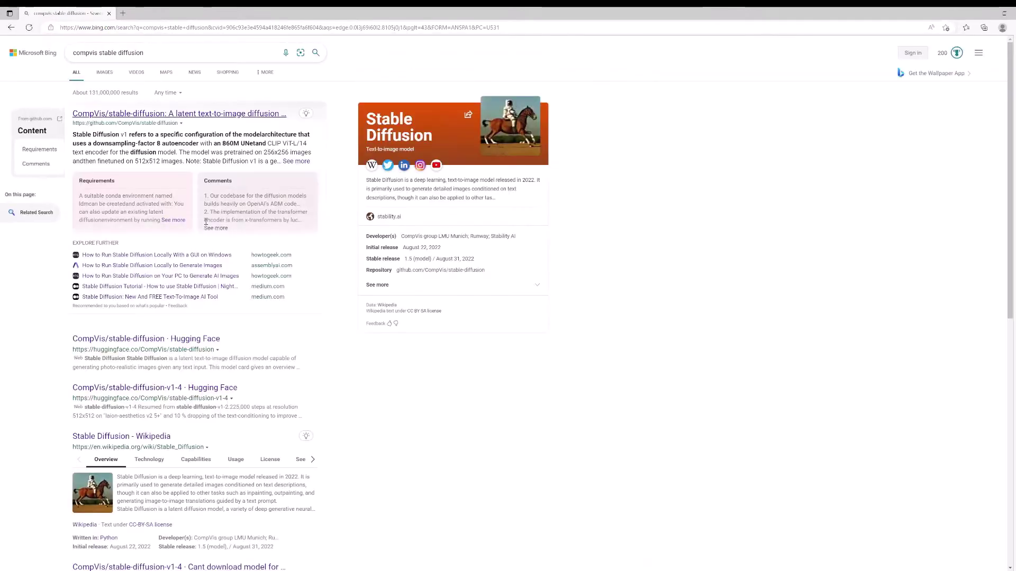
Open the Hugging Face result in a new tab and copy the repo's HTTPS clone URL
click(183, 345)
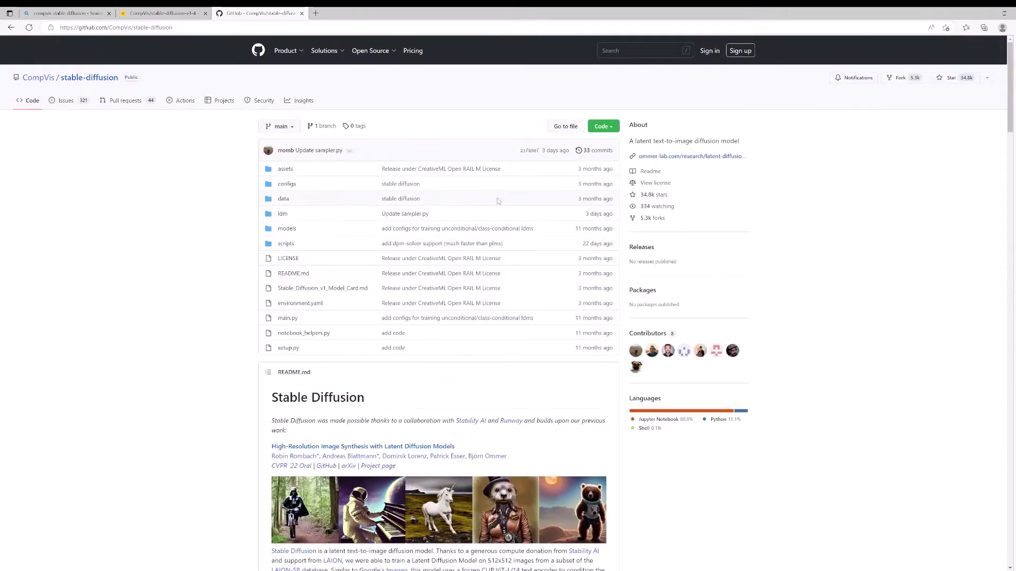
click(604, 126)
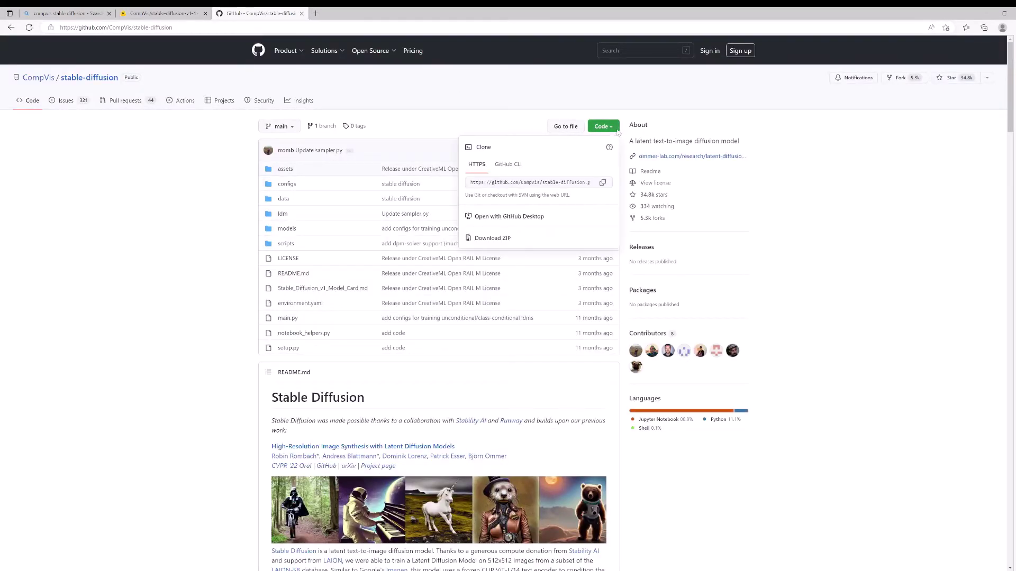
click(604, 182)
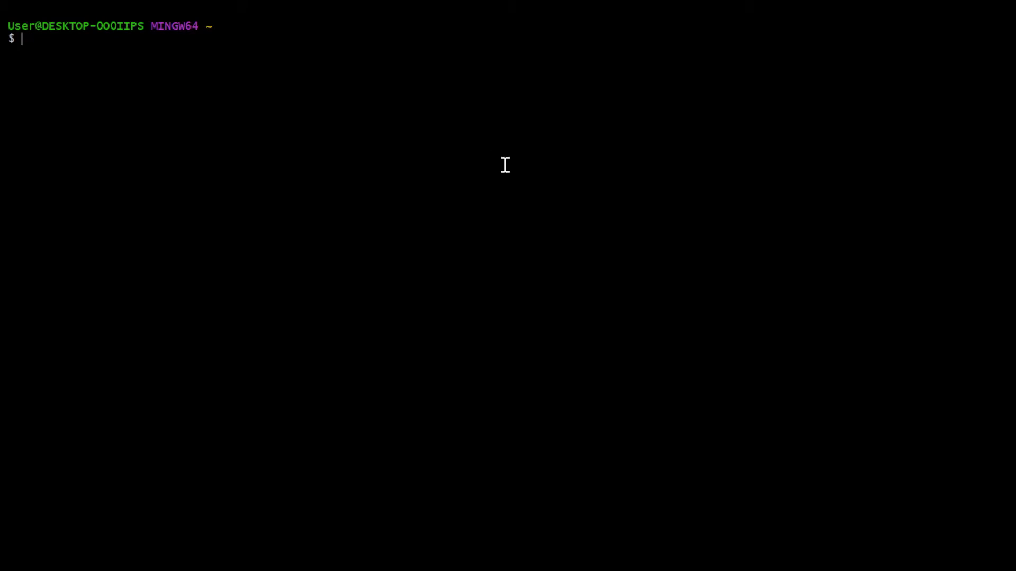
Run ls in the home folder, then try 'codna' and 'conda', both not found
text(ls)
key(Return)
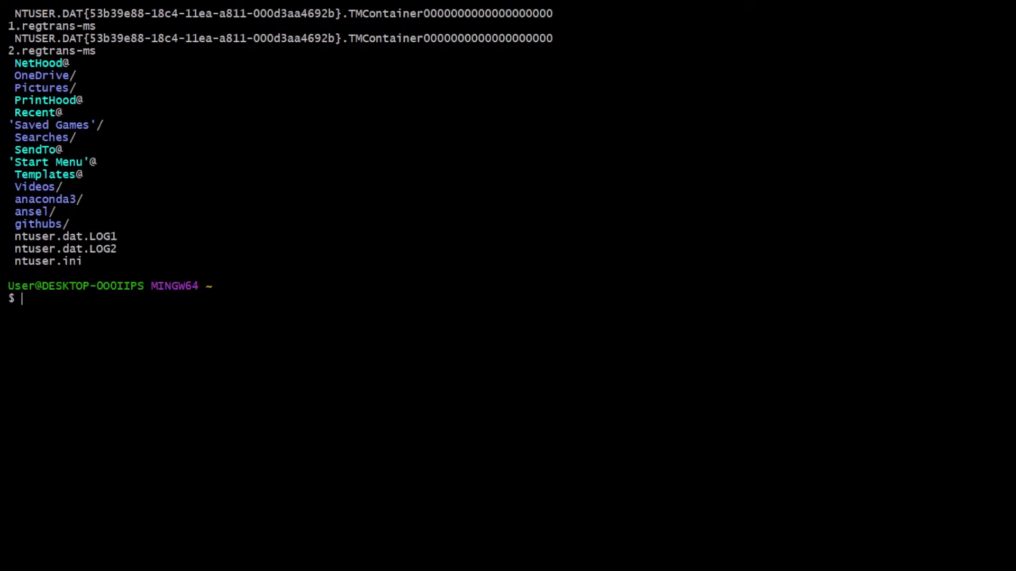
text(codna)
key(Return)
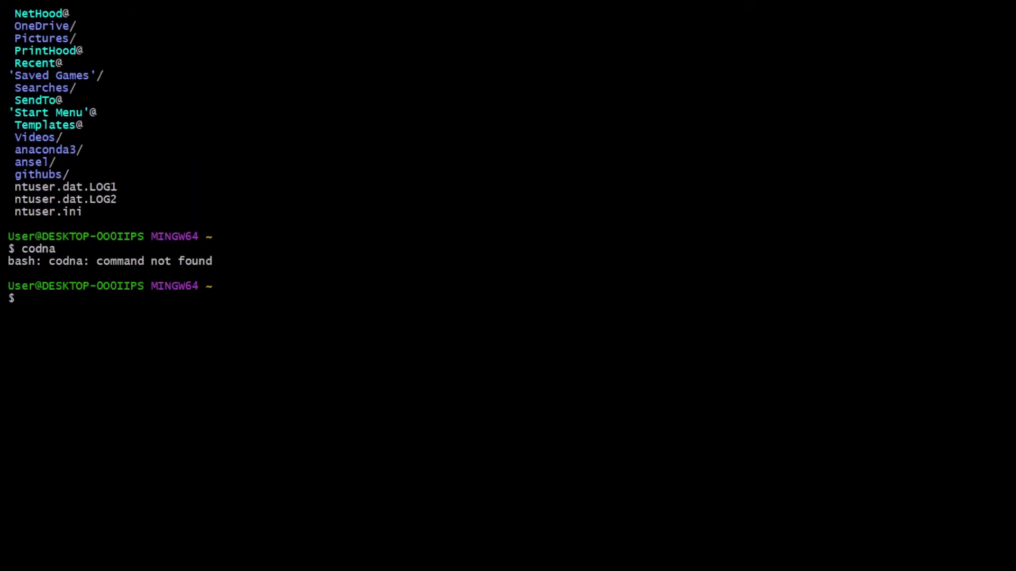
text(conda)
key(Return)
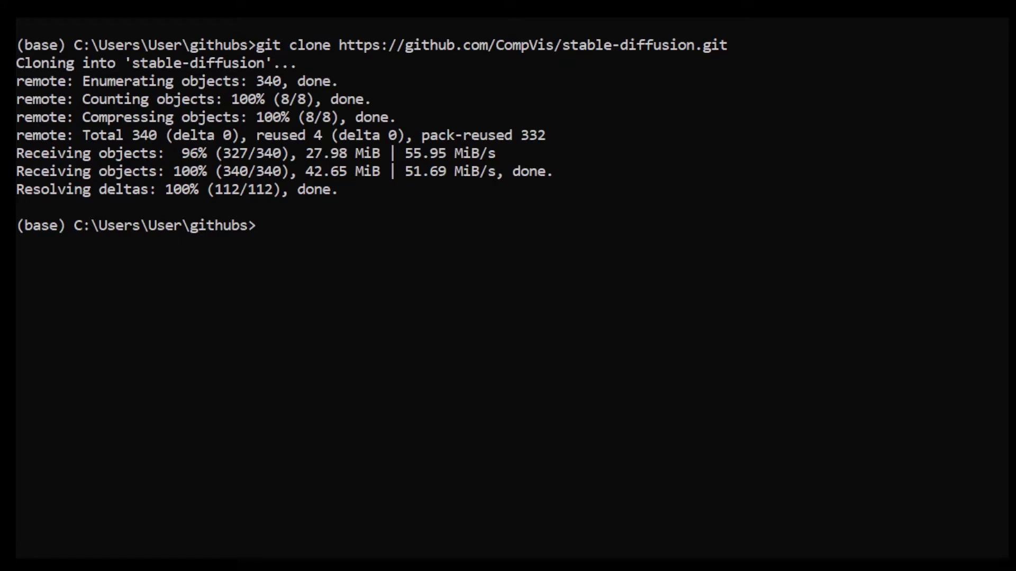
Run dir in githubs to confirm the stable-diffusion folder exists
text(dir)
key(Return)
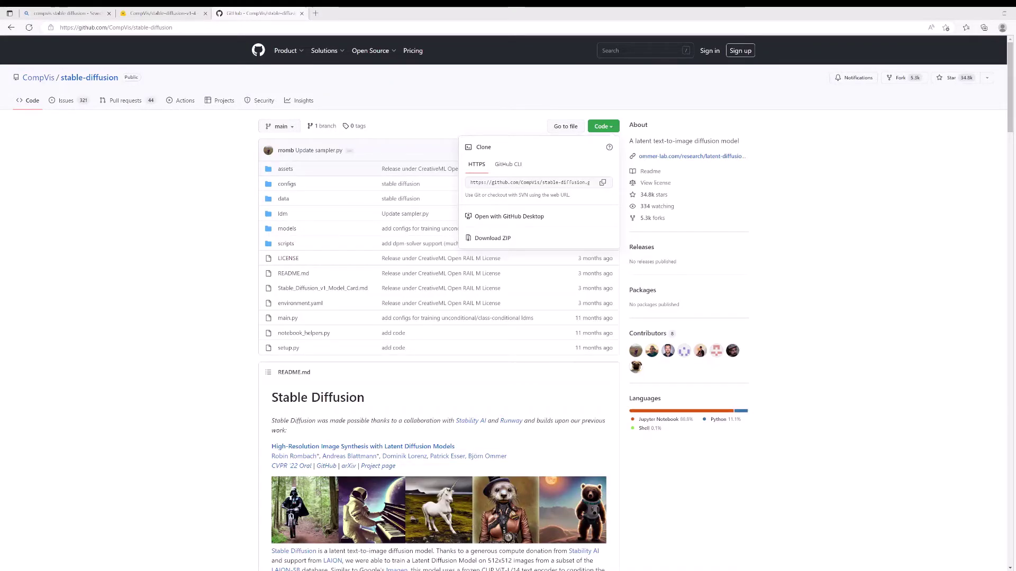
Close the Code dropdown and switch back to the Bing results tab
click(110, 277)
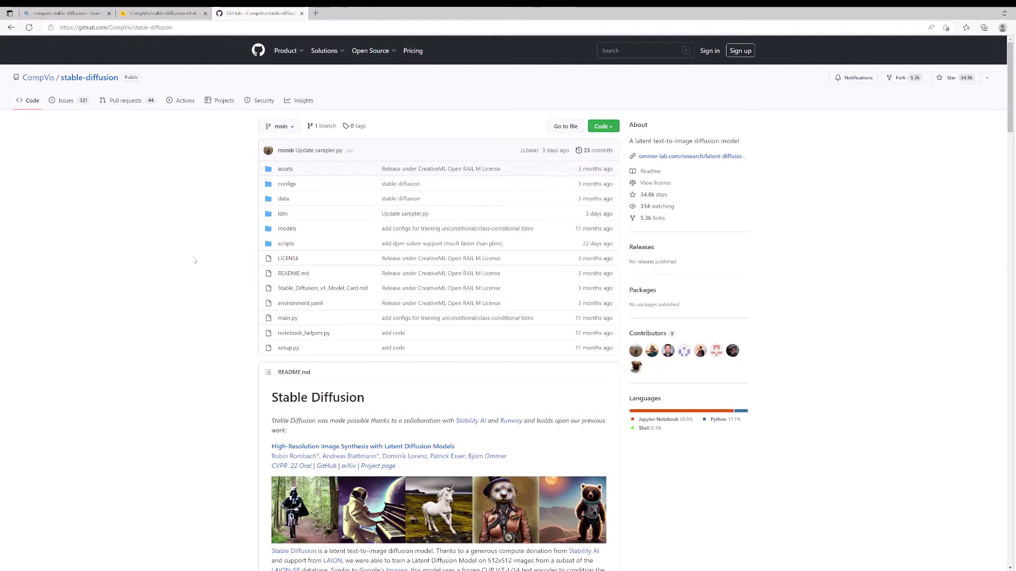
click(175, 12)
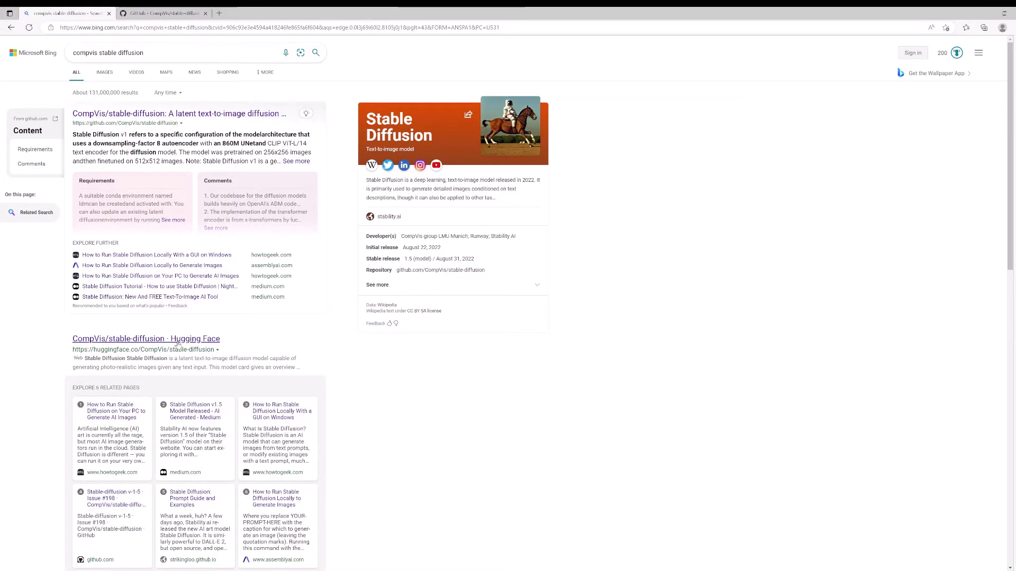
Go to stable-diffusion-v-1-4-original's files and download sd-v1-4.ckpt
click(129, 345)
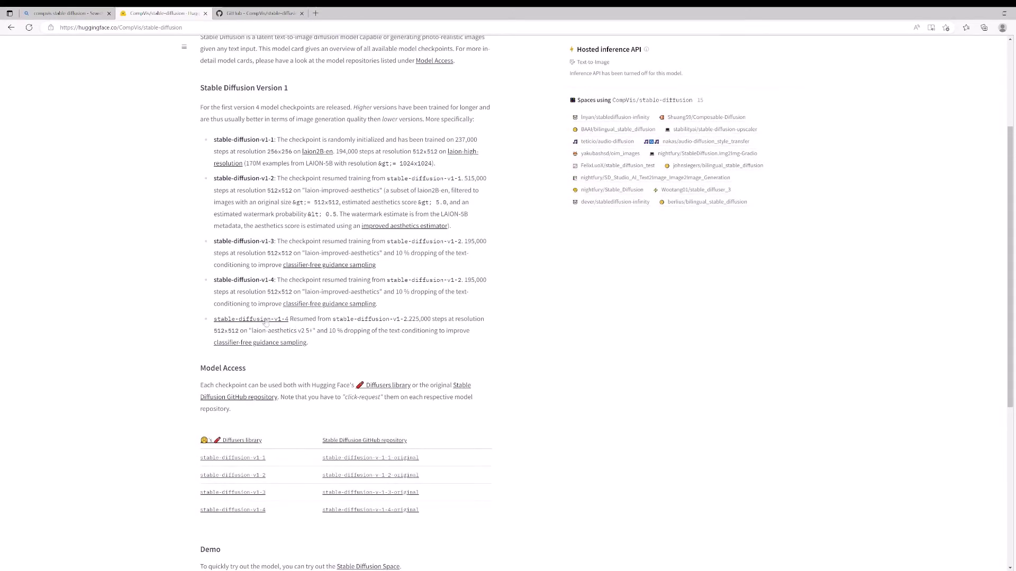
click(265, 321)
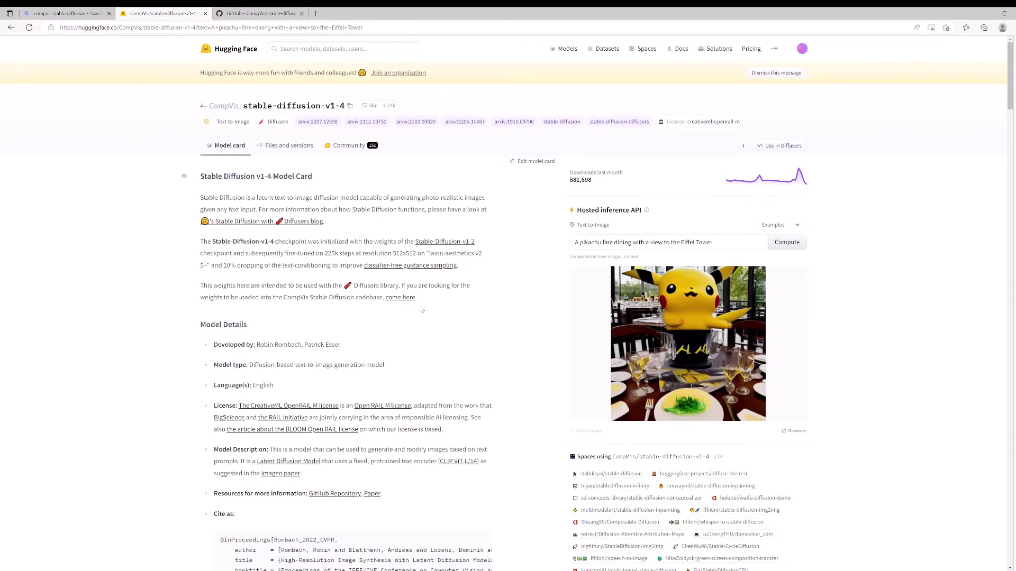
click(394, 298)
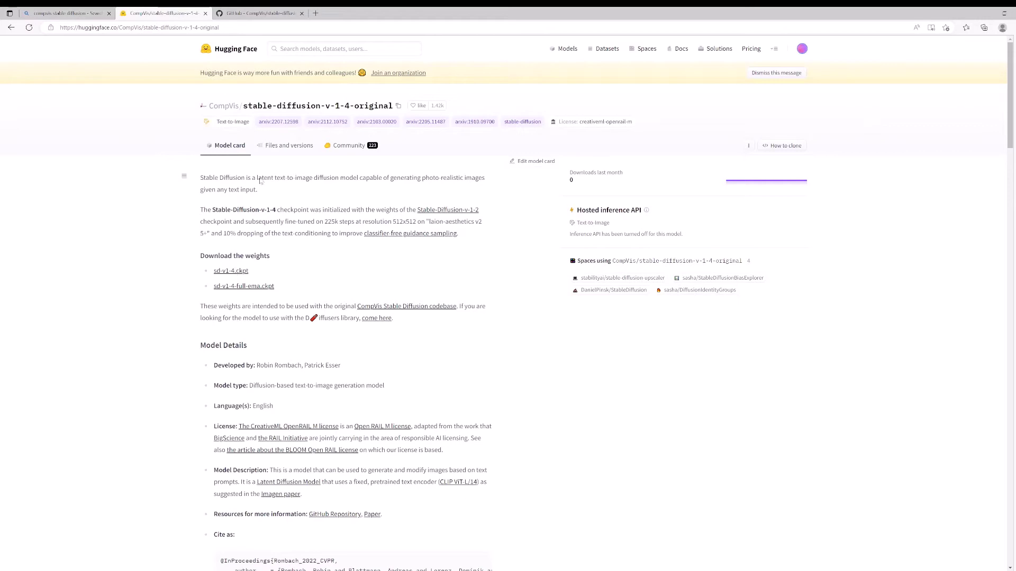
click(283, 147)
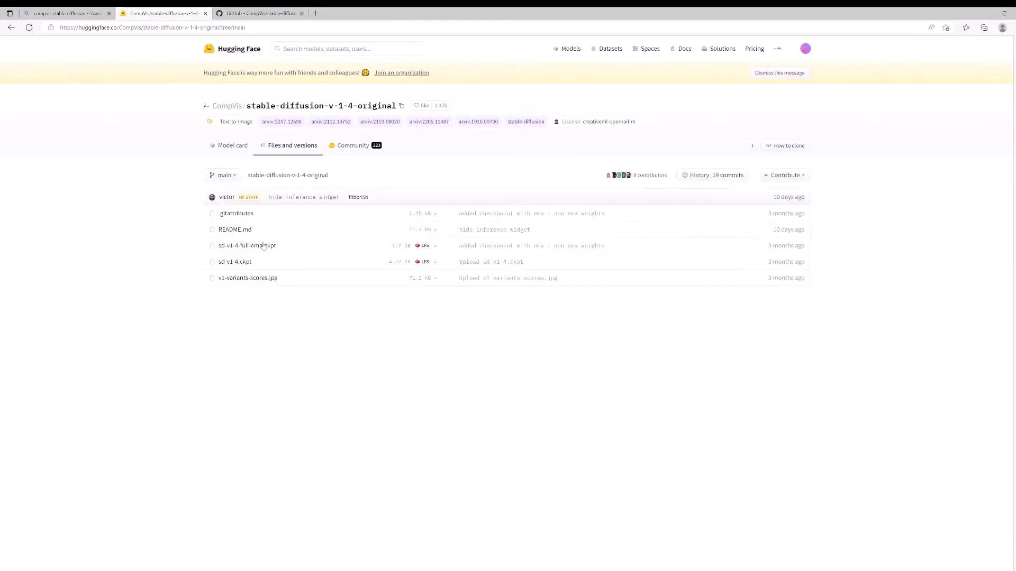
click(236, 262)
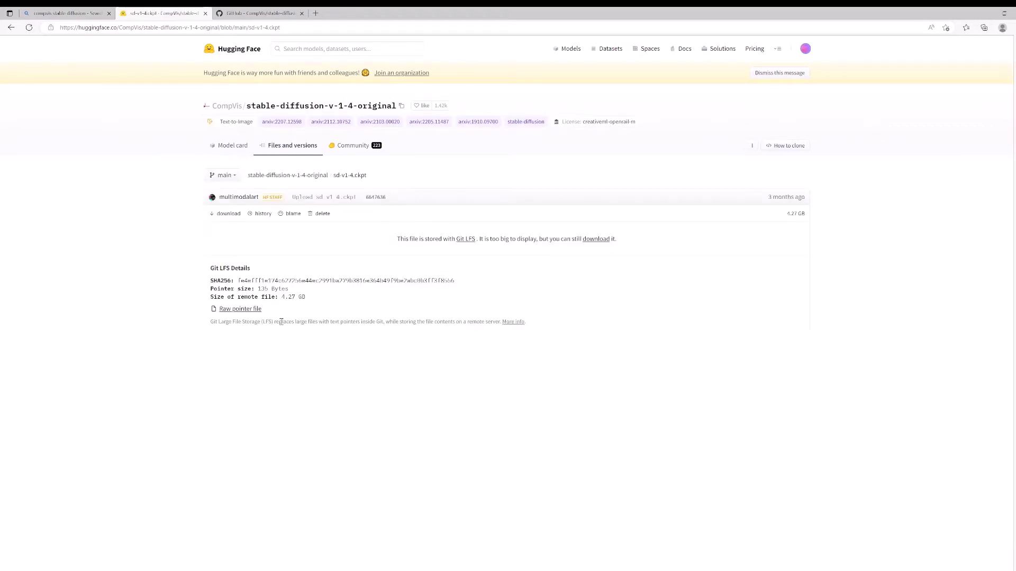
click(228, 213)
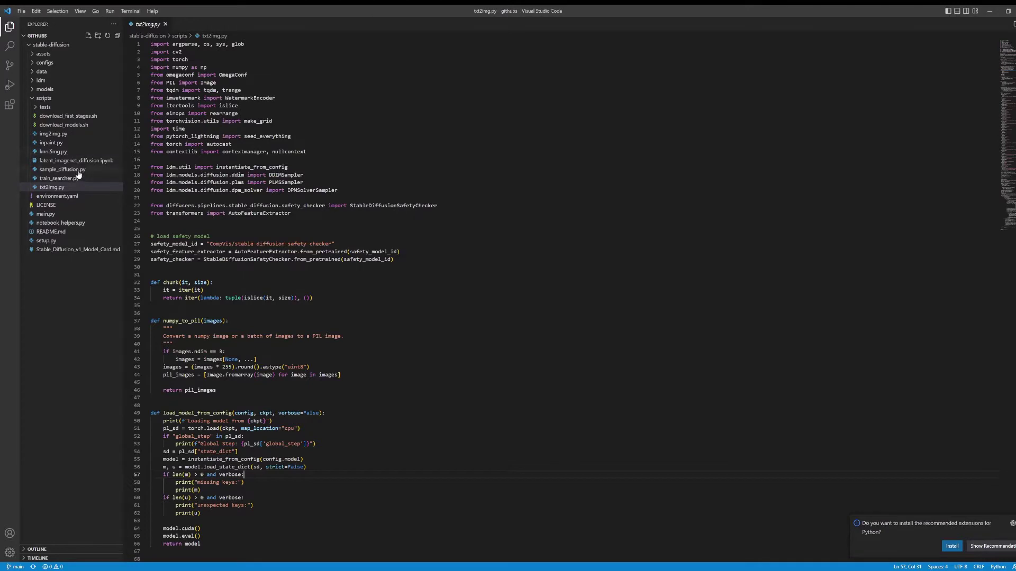
Collapse scripts and create a stable-diffusion-v1 folder under models > ldm
click(34, 98)
click(47, 90)
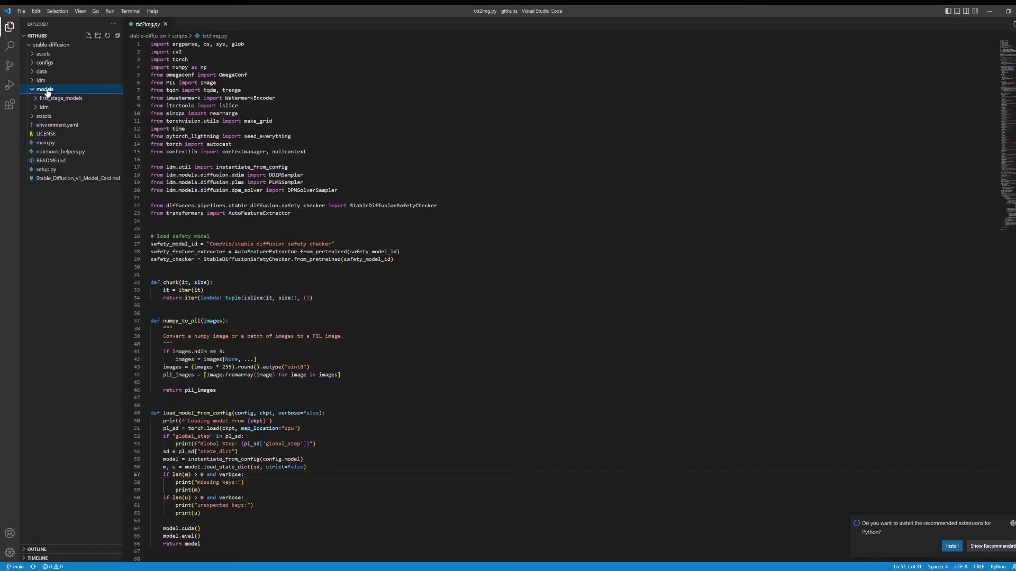
click(44, 108)
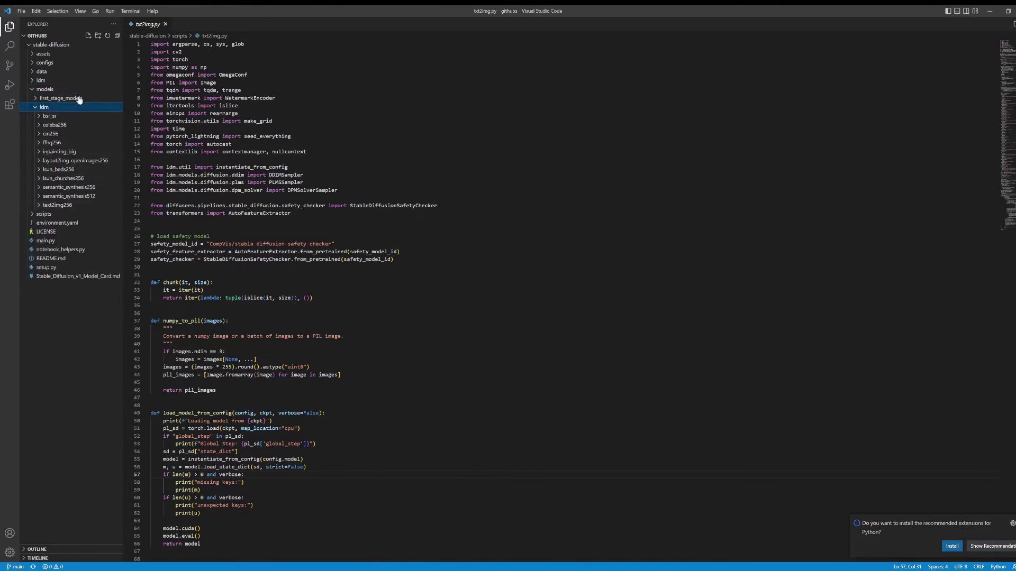
click(98, 35)
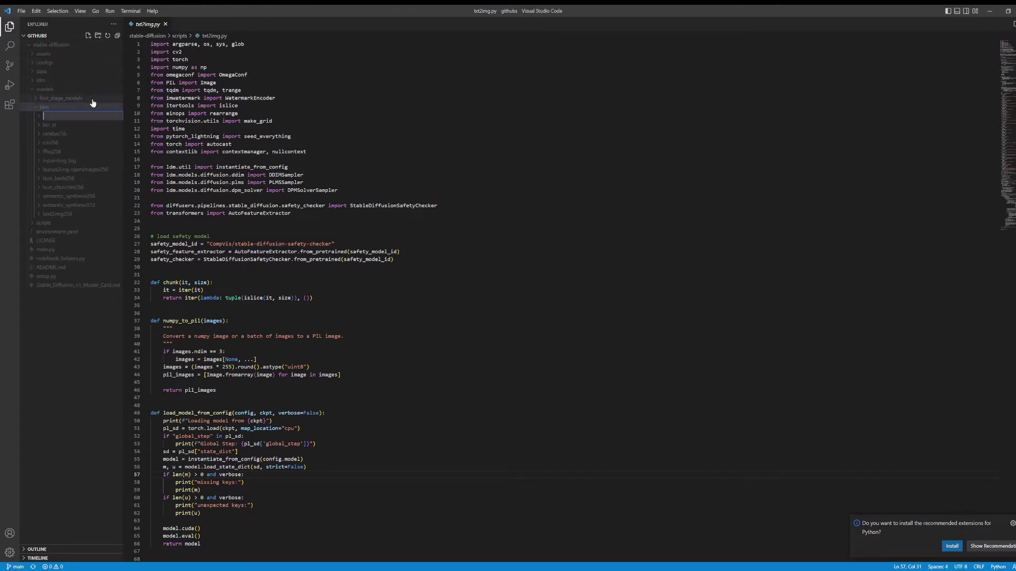
text(stable-diffusion-v1)
key(Return)
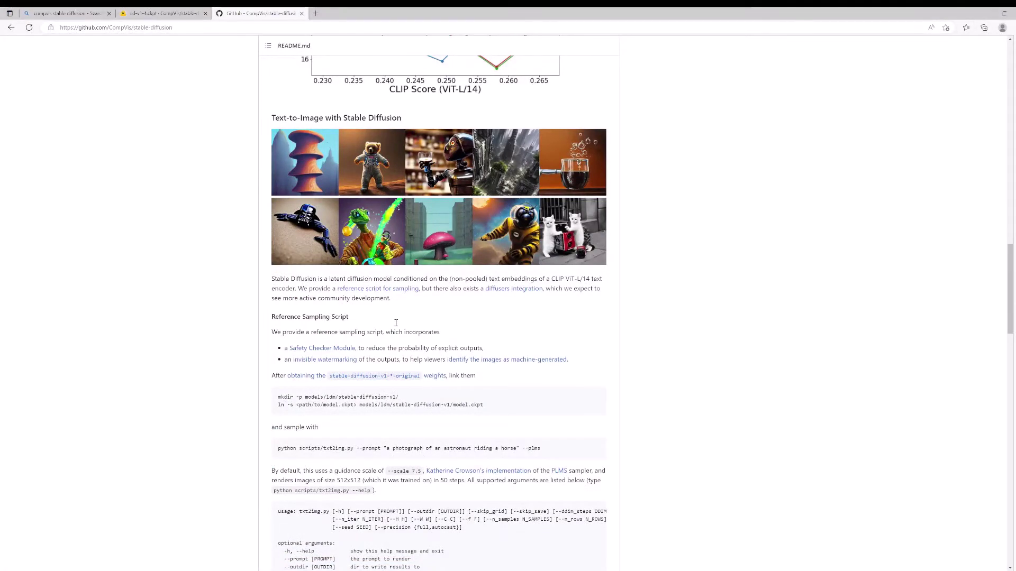
Select the setup commands in the Reference Sampling Script code block
drag(276, 395, 532, 417)
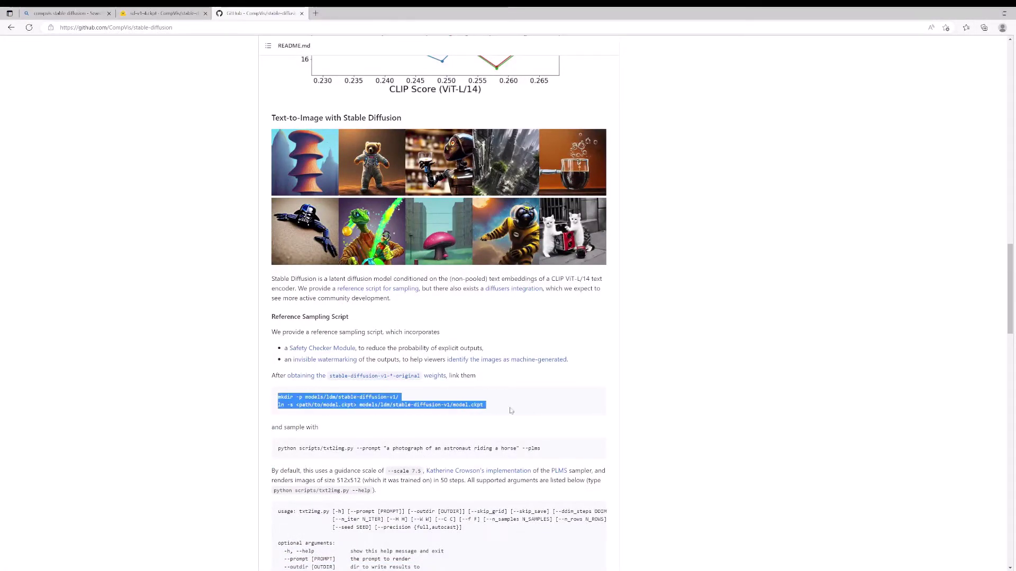
click(322, 406)
triple_click(323, 405)
click(496, 408)
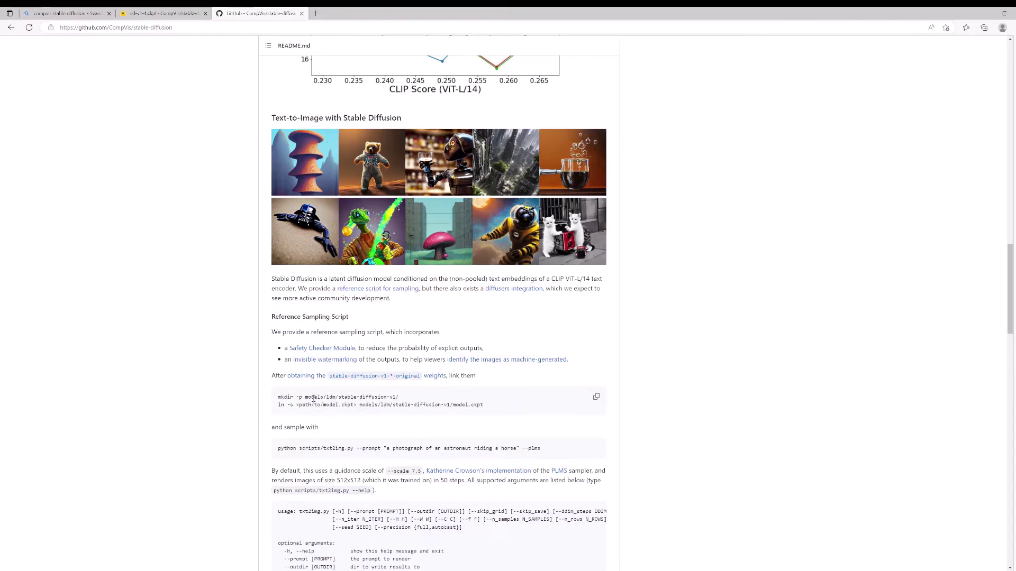
drag(284, 397, 497, 432)
click(373, 407)
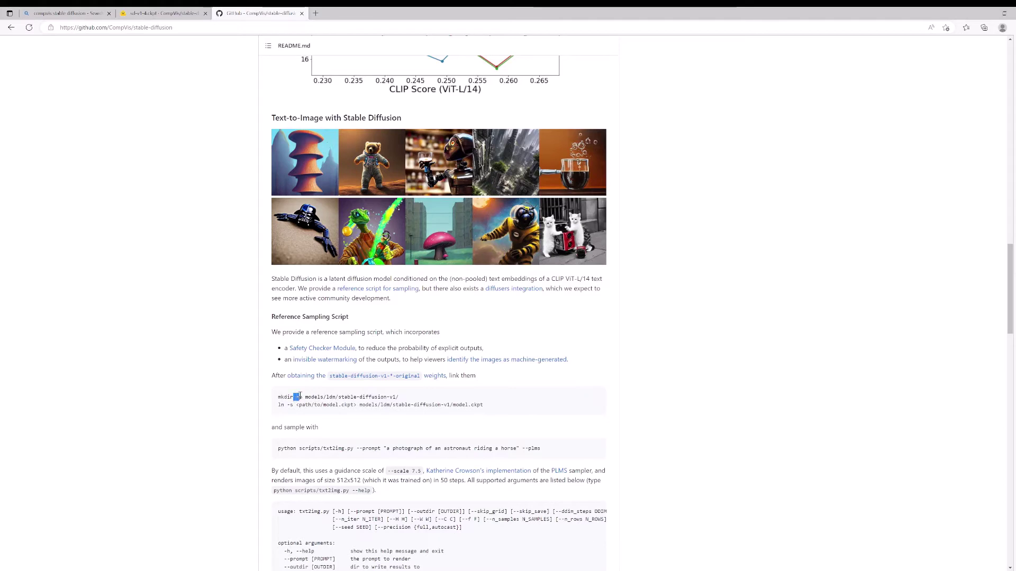
Select the mkdir models/ldm/stable-diffusion-v1 line and its path words
double_click(313, 396)
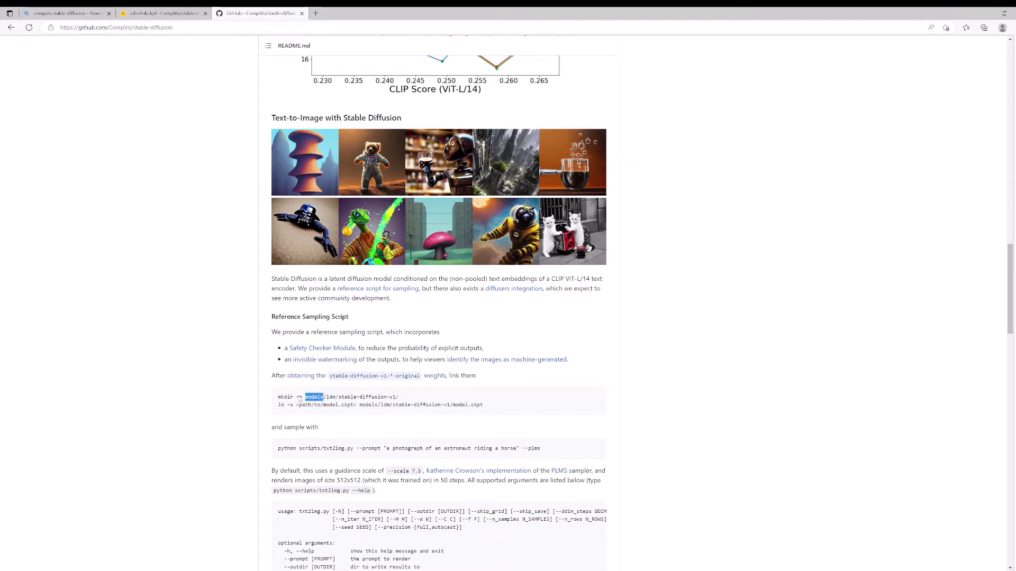
drag(279, 397, 399, 397)
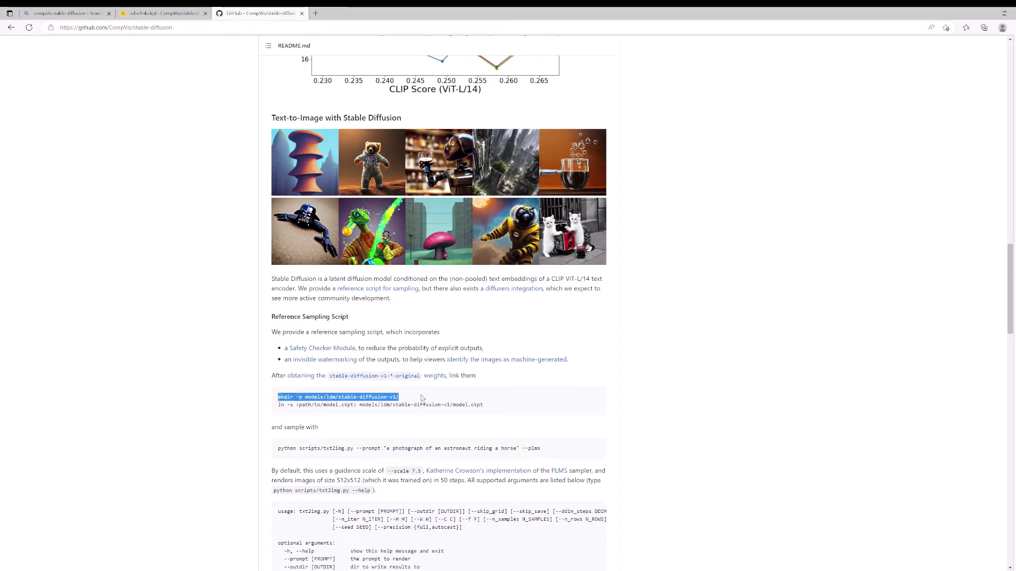
triple_click(302, 398)
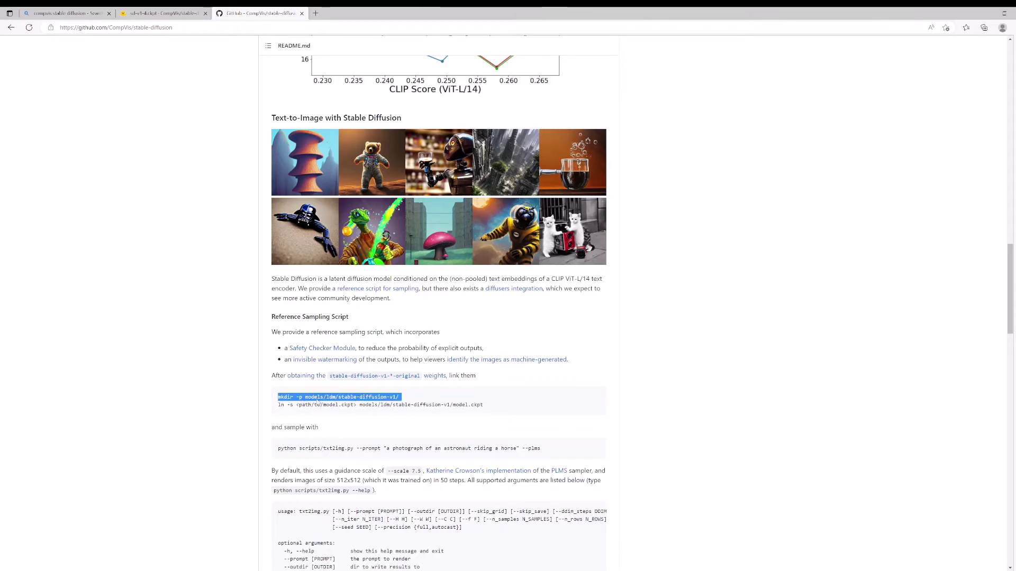
click(317, 423)
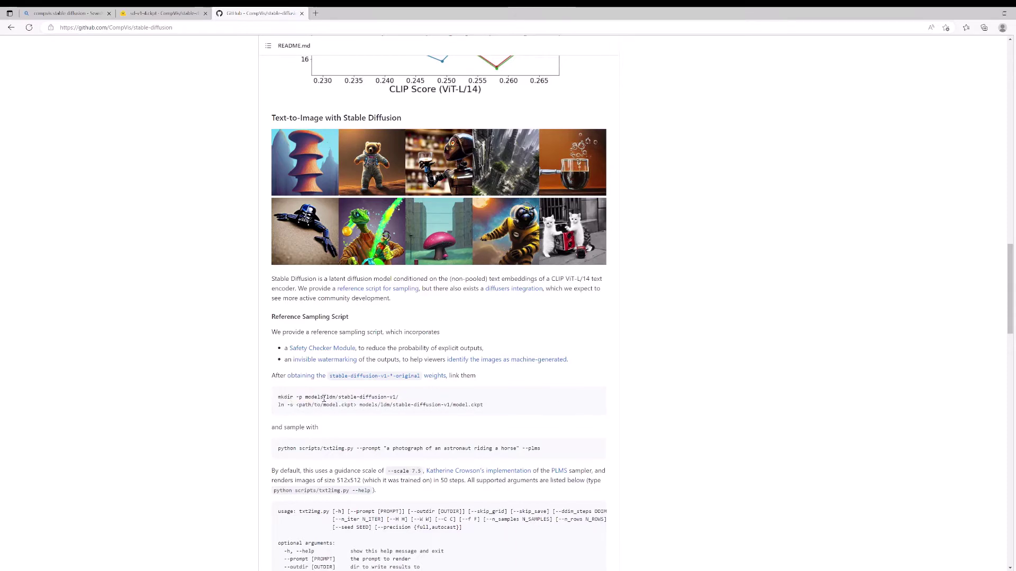
double_click(323, 397)
drag(329, 398, 332, 398)
double_click(315, 398)
double_click(333, 398)
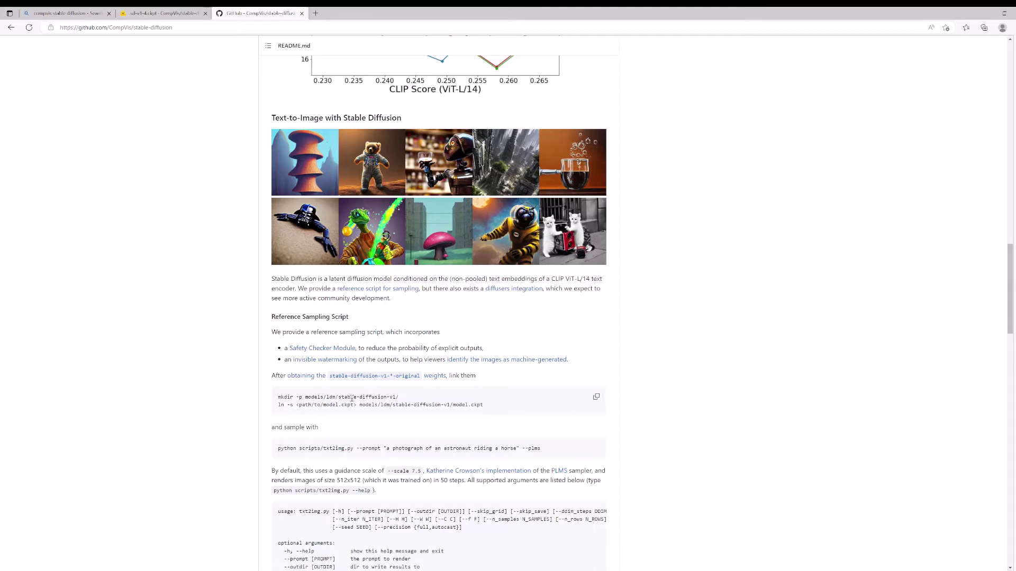
triple_click(336, 397)
click(335, 397)
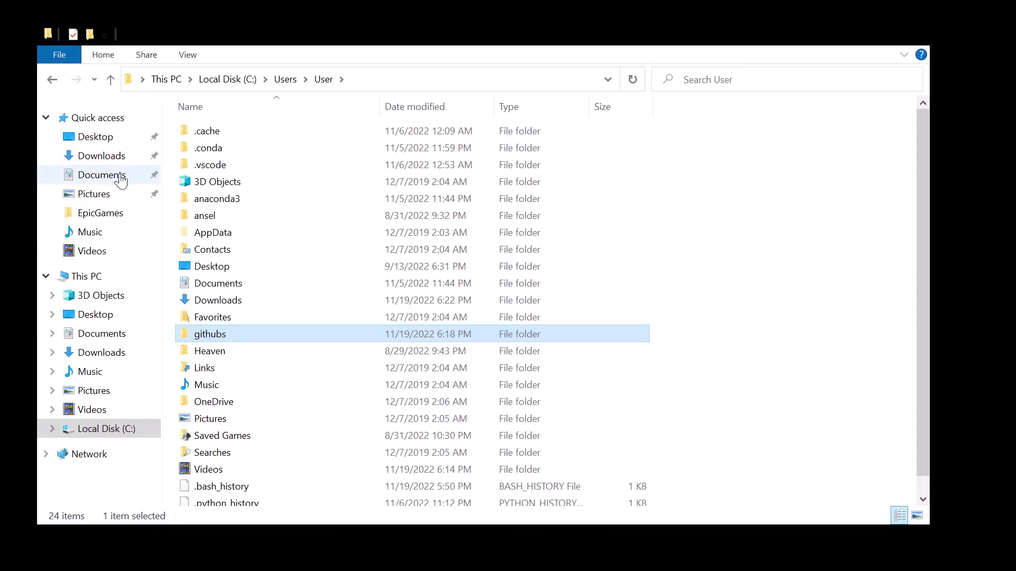
Select the downloaded sd-v1-4.ckpt in the Downloads folder
click(121, 179)
click(106, 156)
click(243, 154)
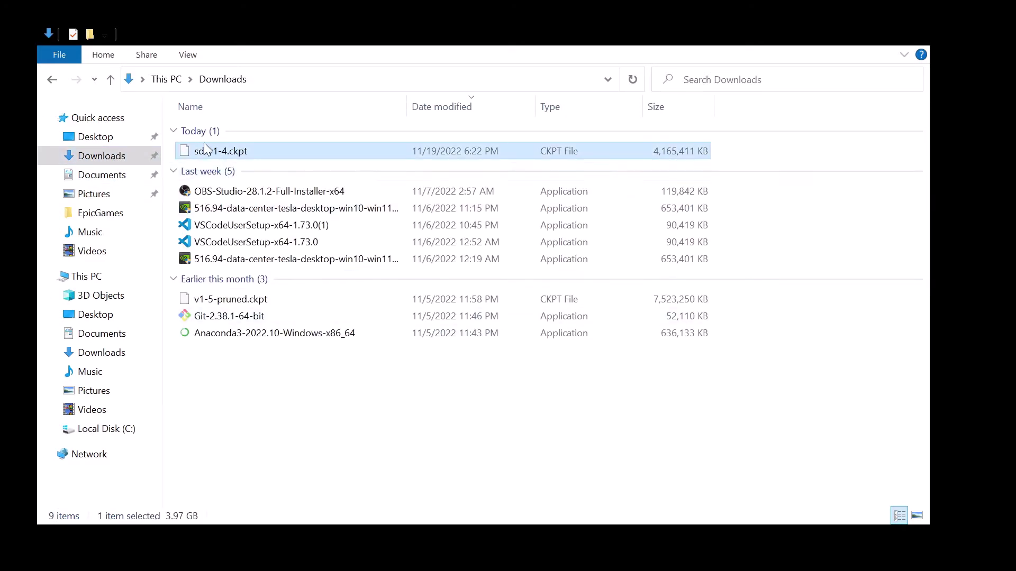
Paste it into githubs\stable-diffusion\models\ldm\stable-diffusion-v1 and check its 3.97 GB size
click(118, 433)
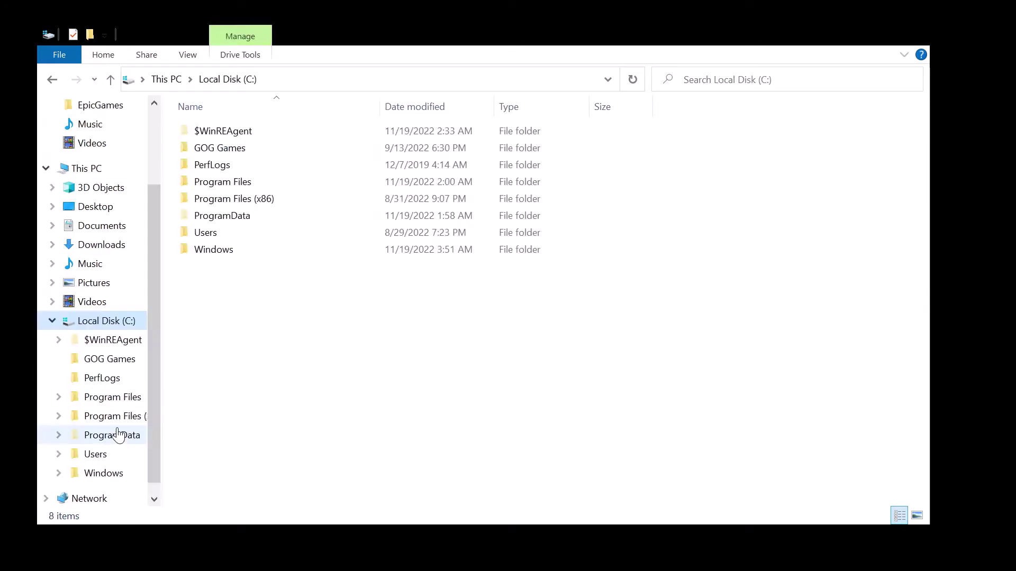
double_click(270, 233)
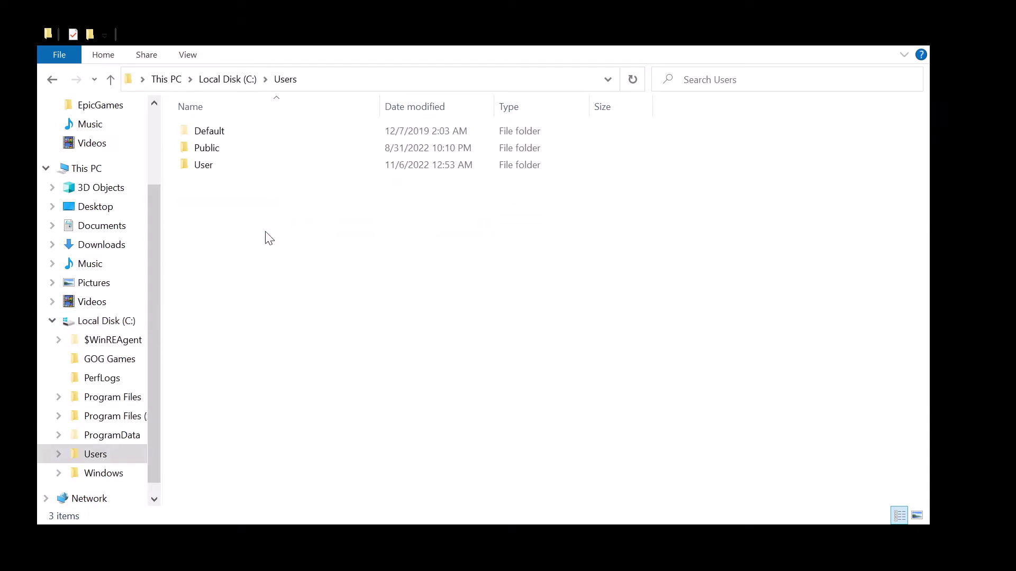
double_click(257, 162)
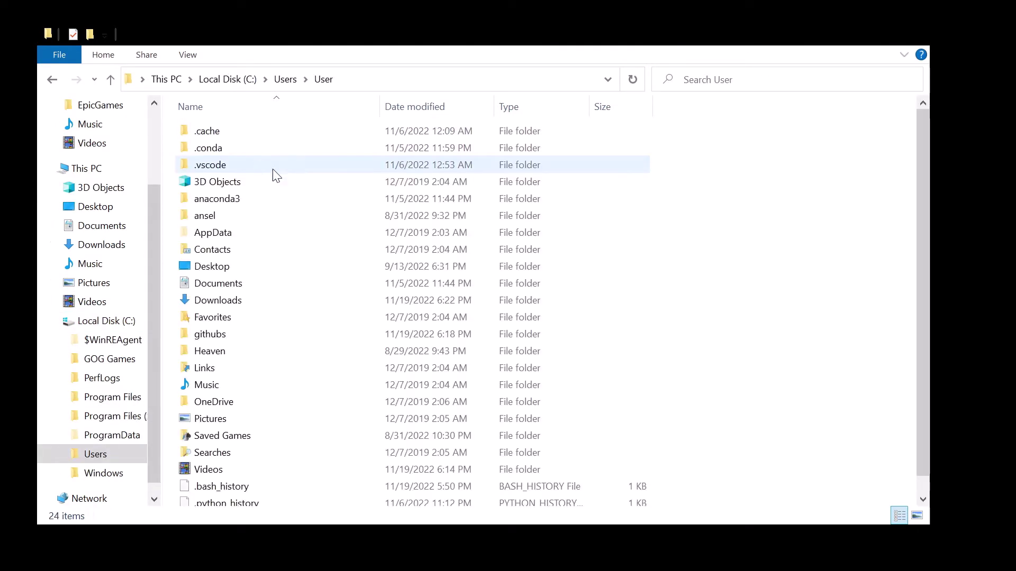
double_click(255, 333)
double_click(278, 133)
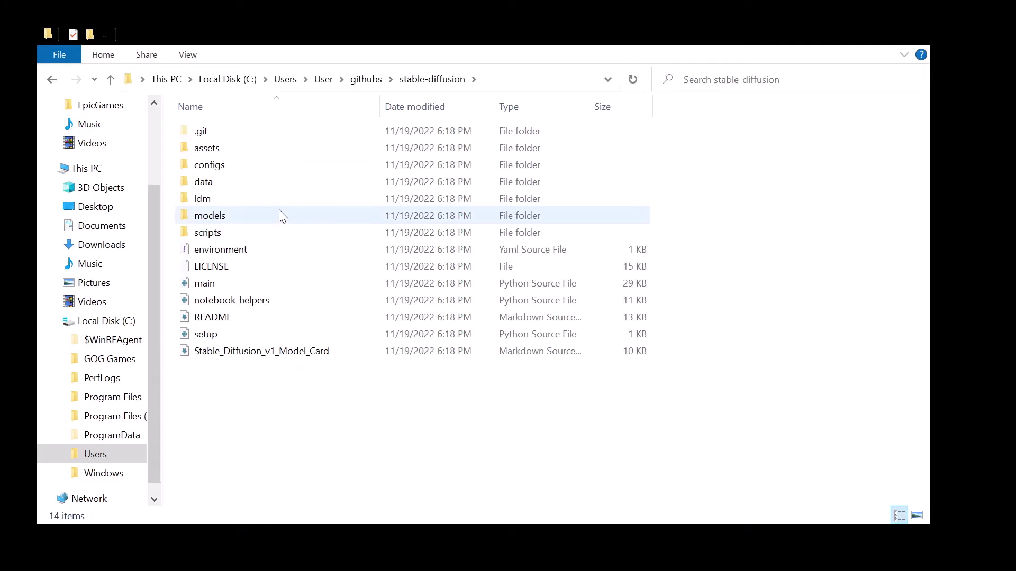
double_click(281, 215)
double_click(233, 151)
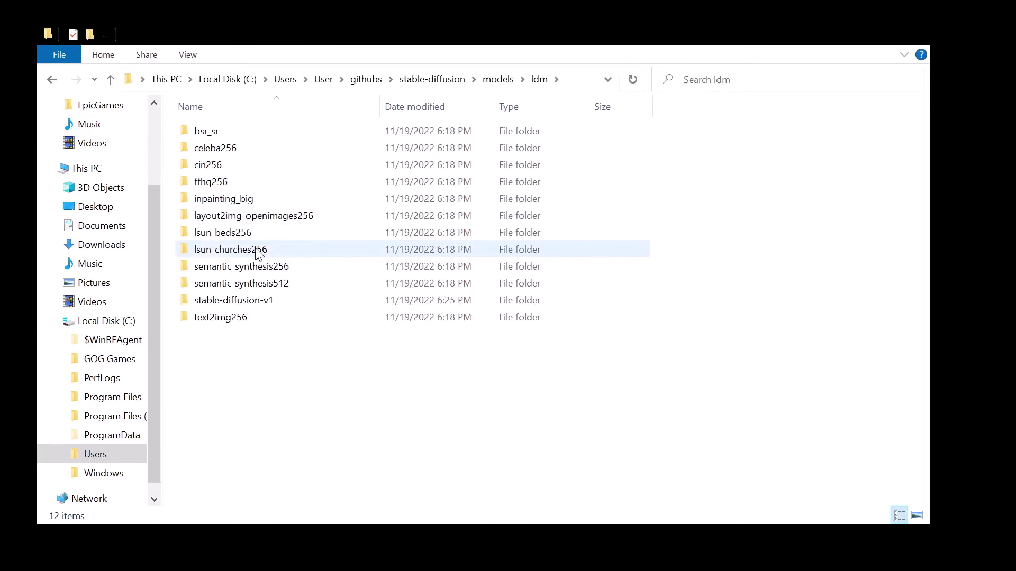
double_click(251, 300)
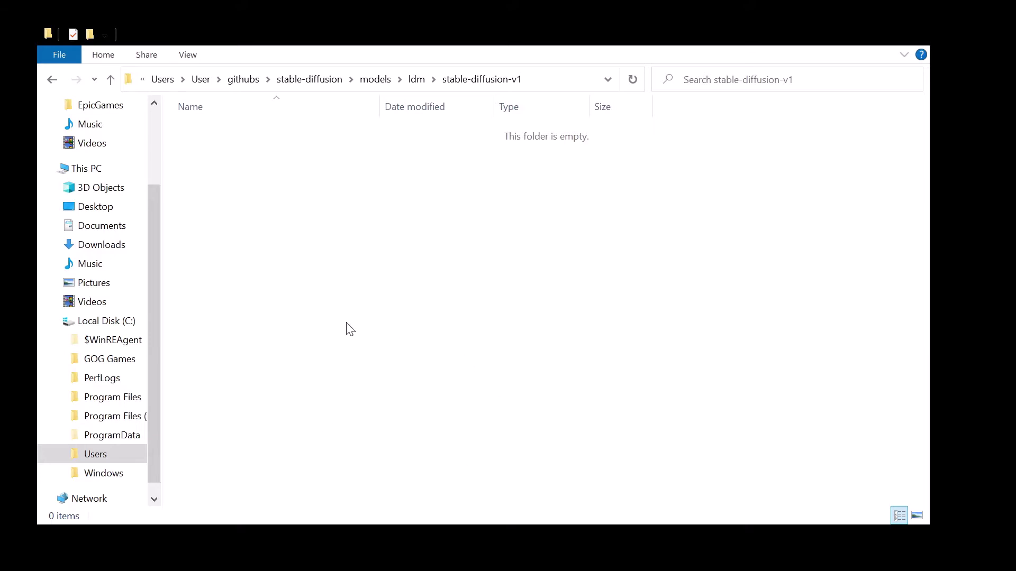
click(248, 169)
key(ctrl+v)
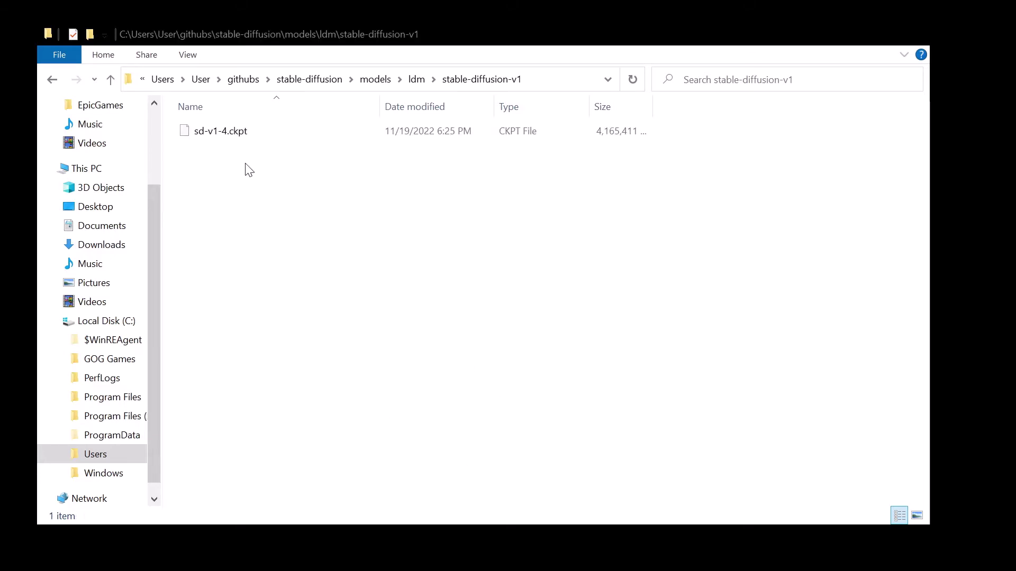
click(239, 133)
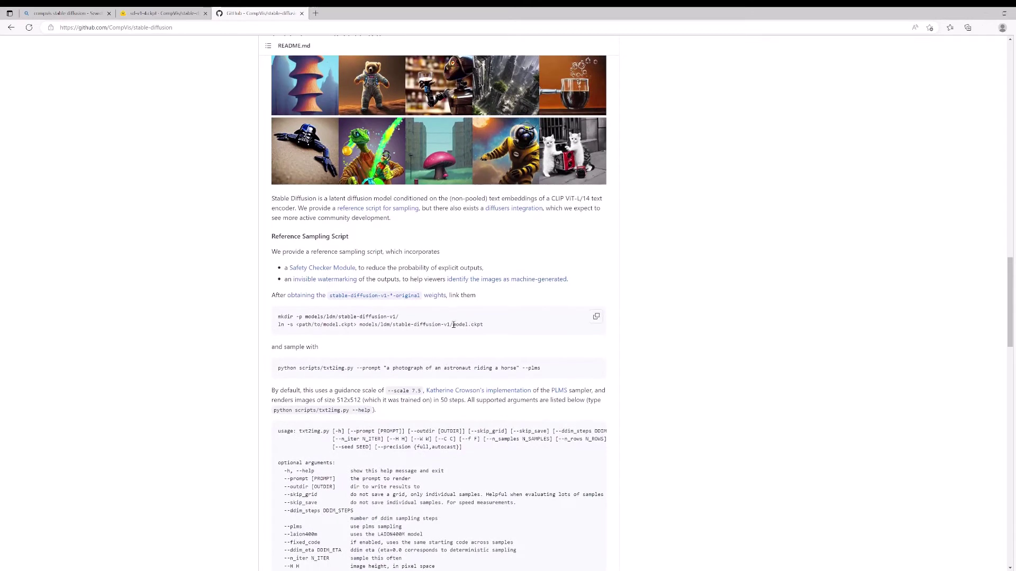
Highlight model.ckpt at the end of the README's ln -s command to confirm the expected weights name
drag(454, 324, 487, 325)
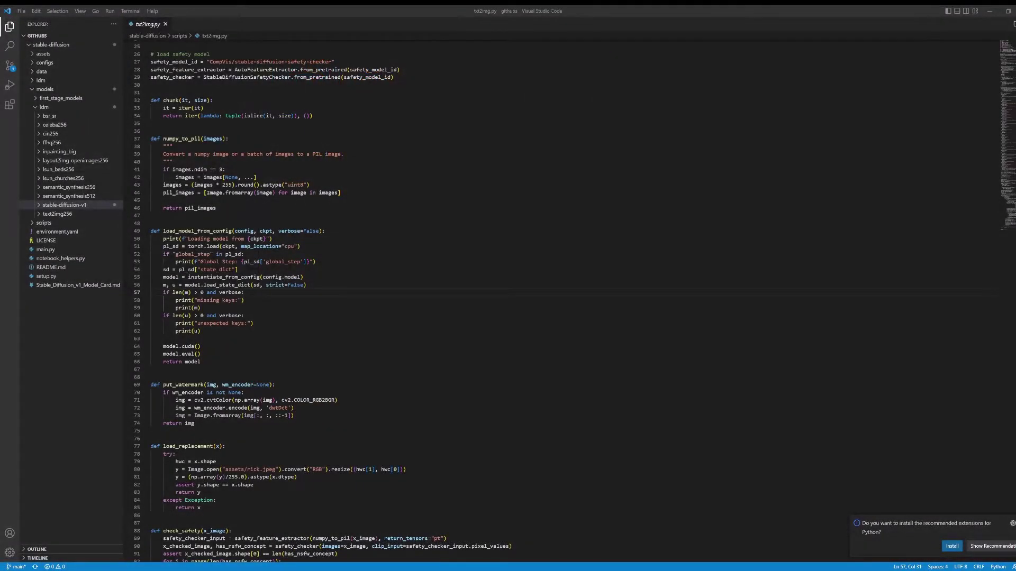
Open scripts/txt2img.py and locate the --ckpt add_argument block
key(alt+Tab)
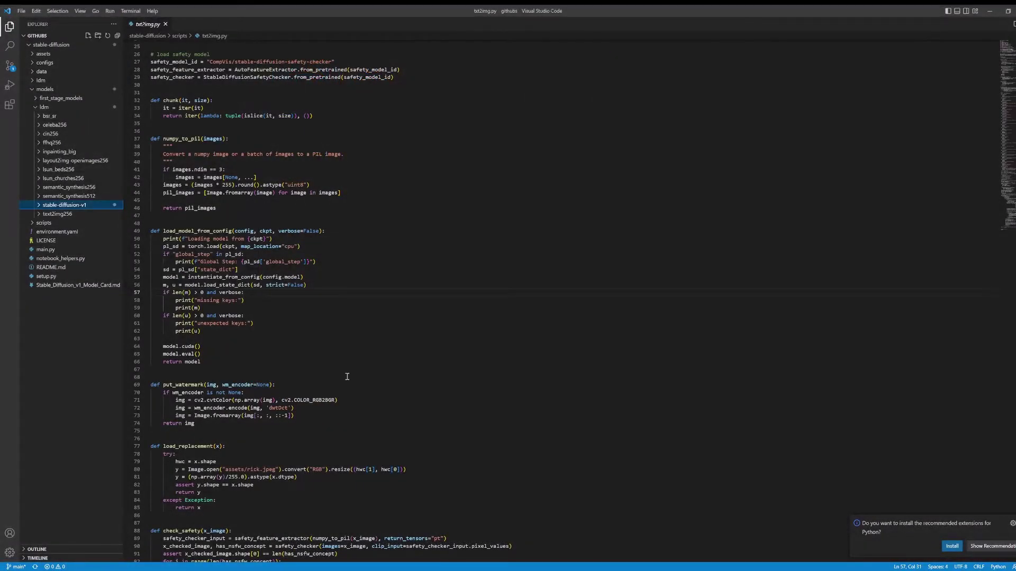
click(31, 89)
click(38, 99)
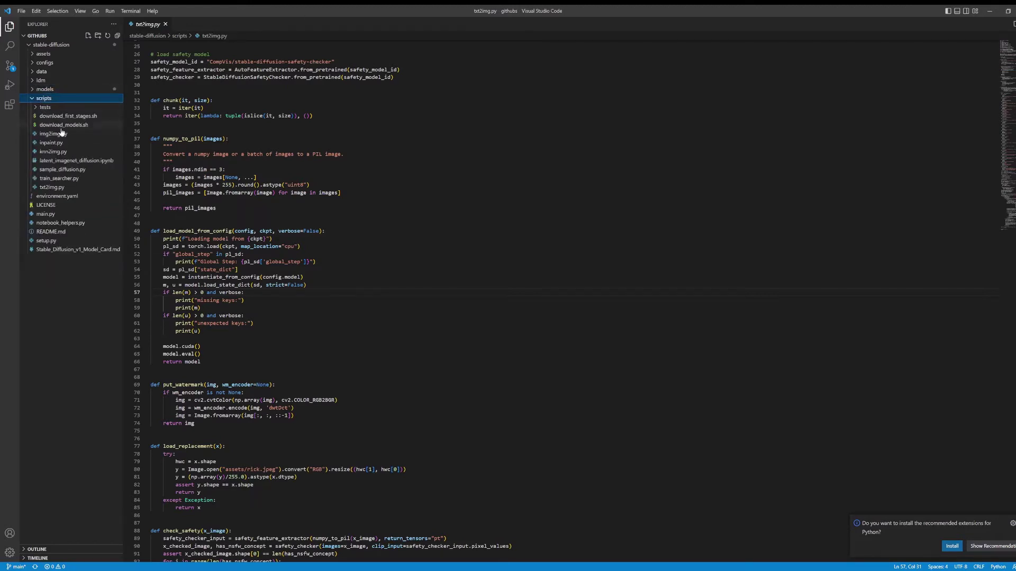
click(60, 187)
double_click(59, 187)
scroll(202, 242, down, 20)
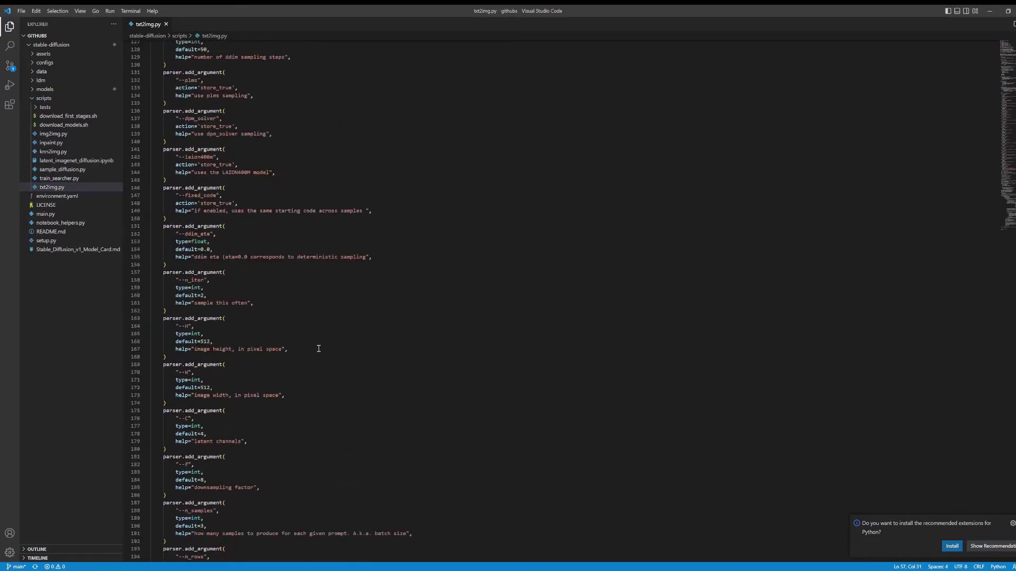
scroll(319, 349, down, 8)
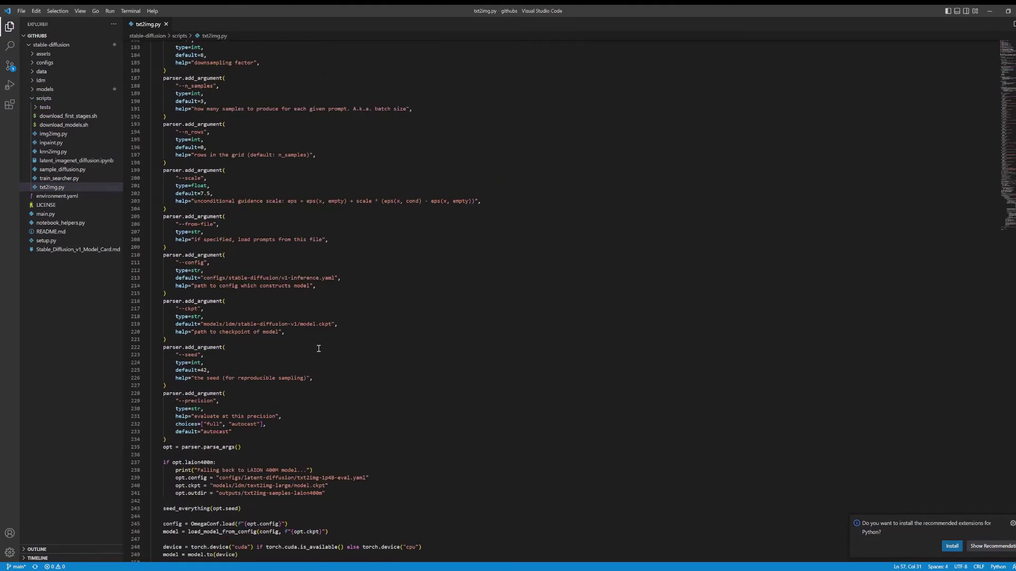
triple_click(182, 313)
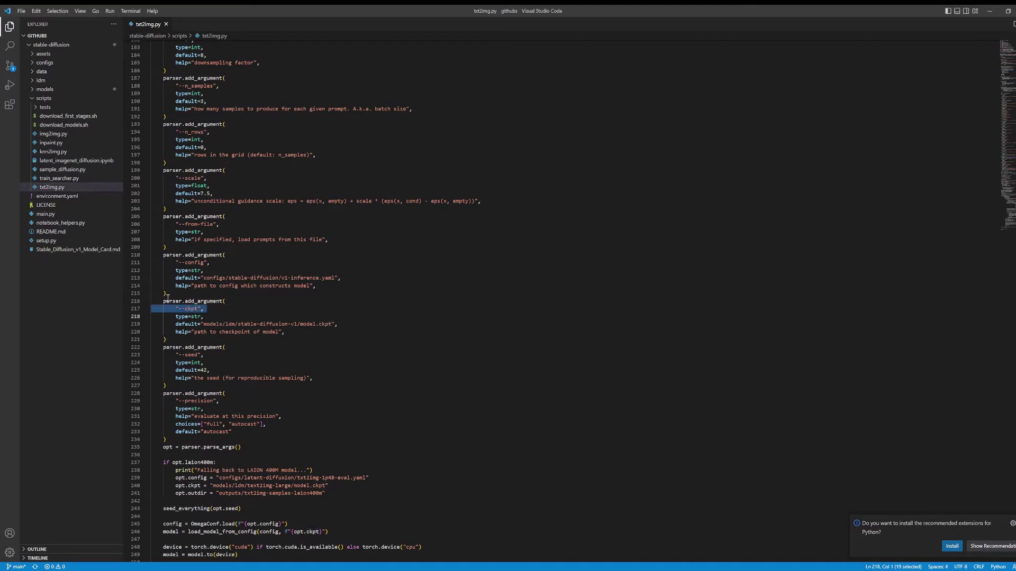
scroll(166, 298, up, 9)
scroll(198, 296, down, 8)
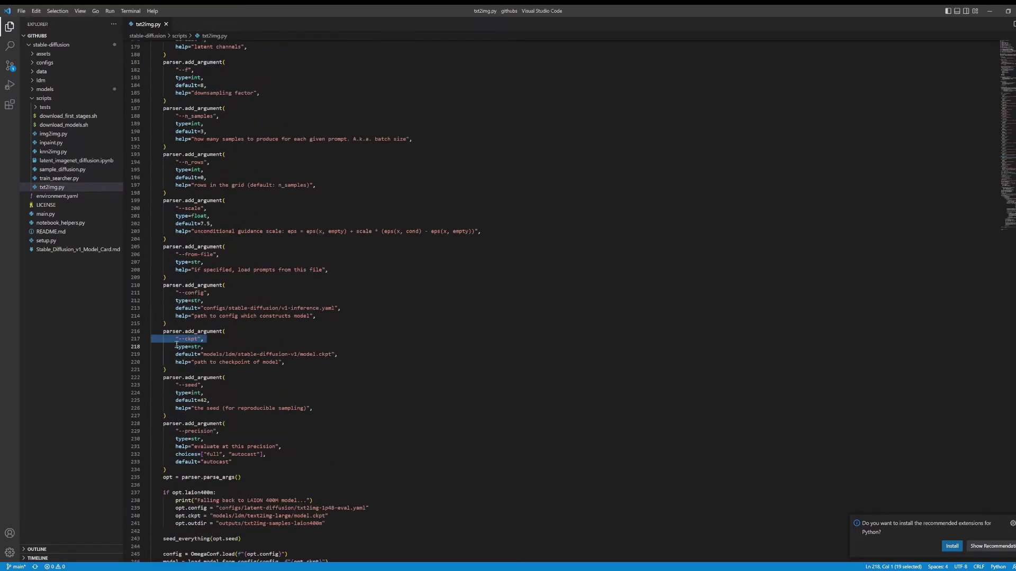
drag(163, 330, 316, 373)
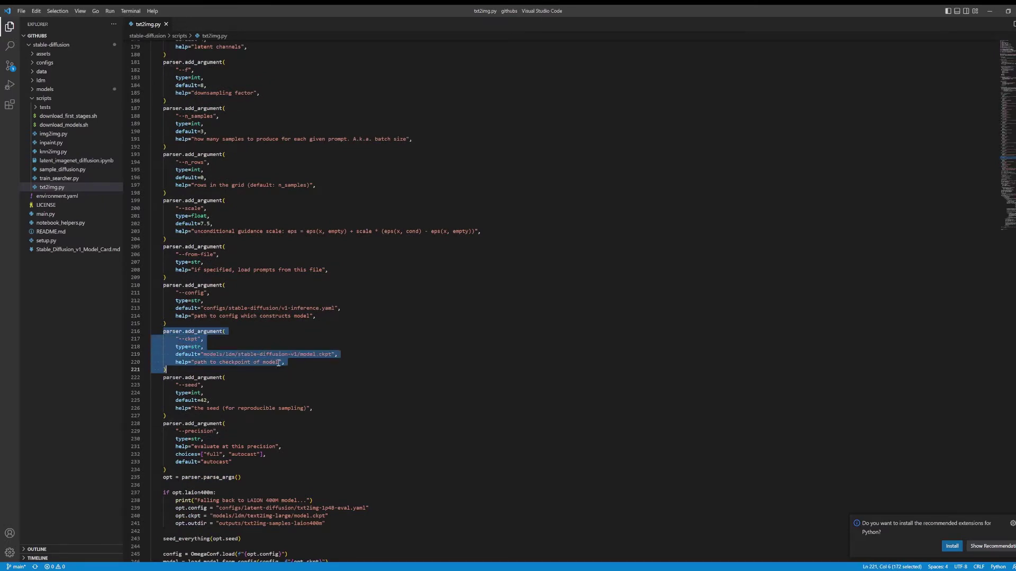
Change the --ckpt default to models/ldm/stable-diffusion-v1/sd-v1-4.ckpt and save the file
click(193, 352)
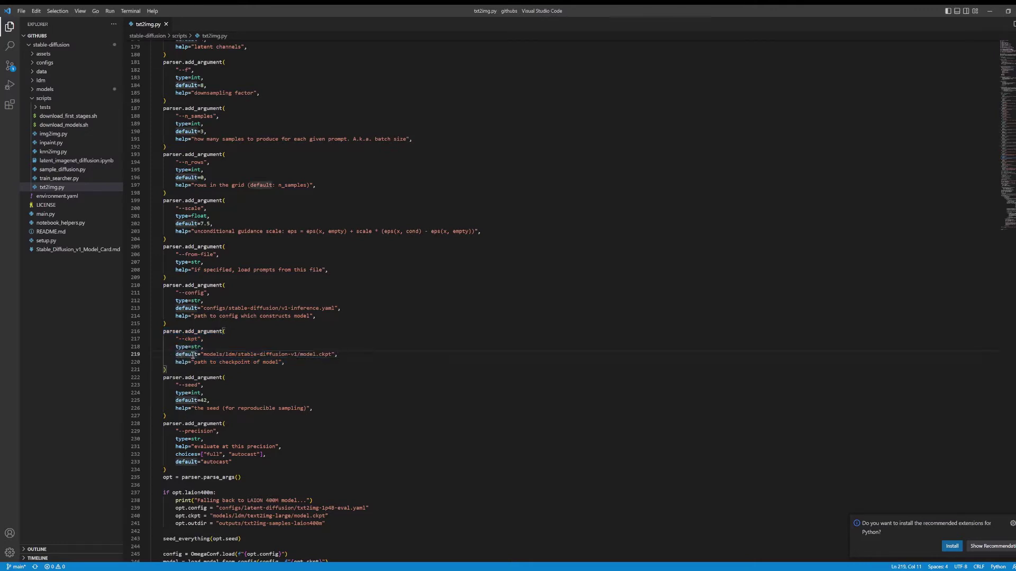
double_click(310, 354)
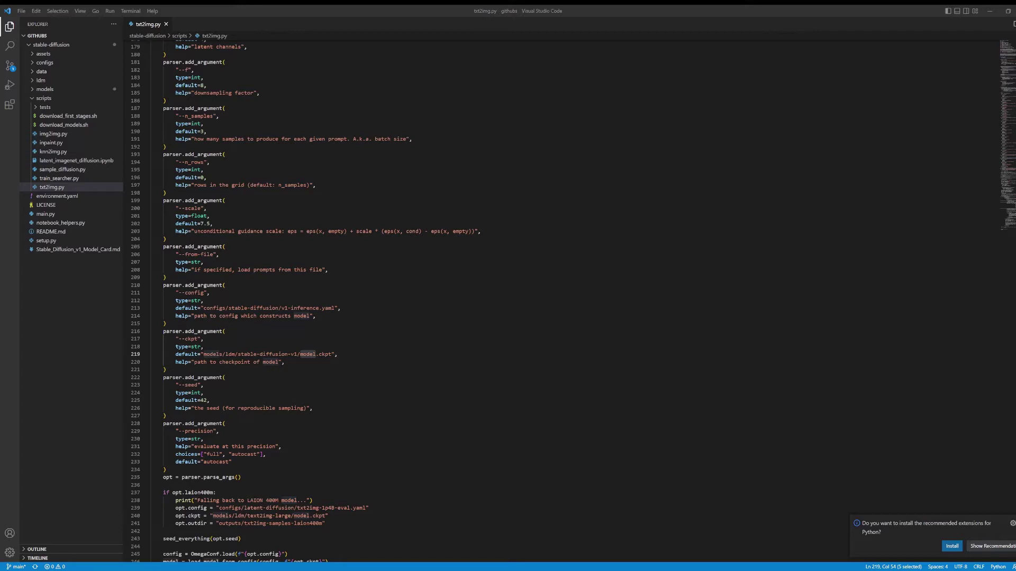
key(alt+Tab)
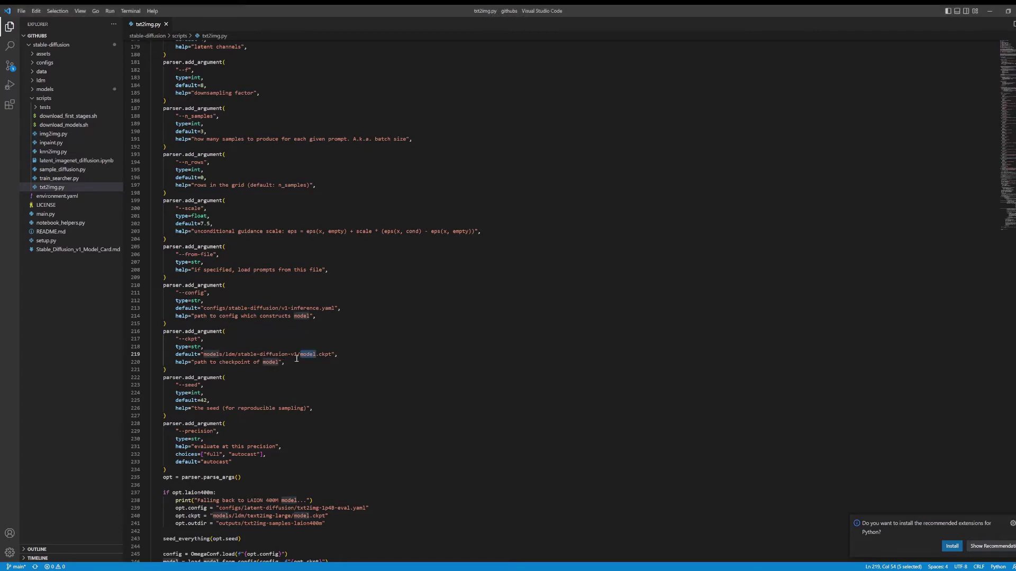
text(sd-v1-4)
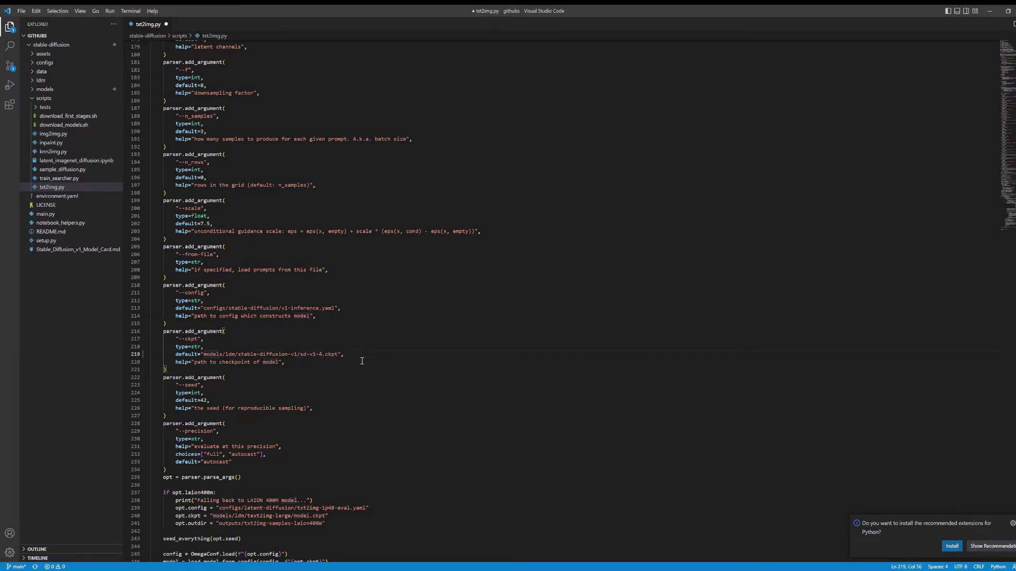
key(ctrl+s)
Open environment.yaml in the editor
click(60, 197)
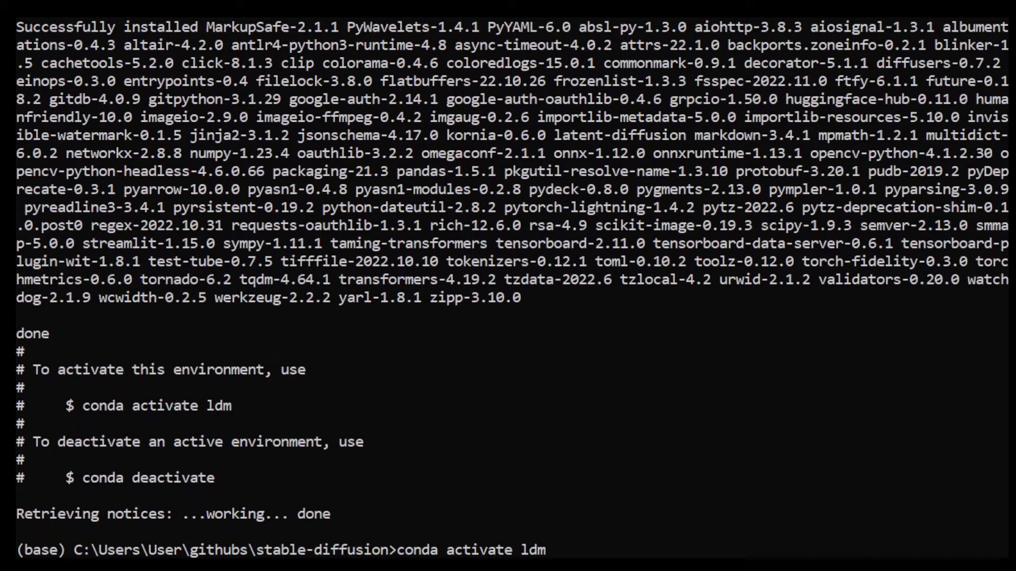
Activate ldm and run python scripts/txt2img.py, rerunning after fixing the misspelled scripts path
key(Return)
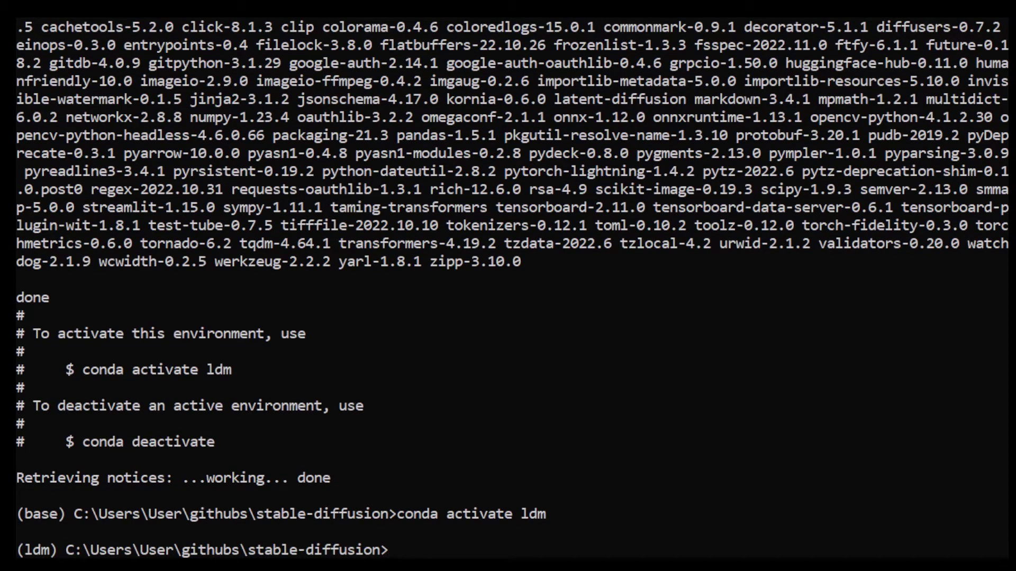
text(python sc)
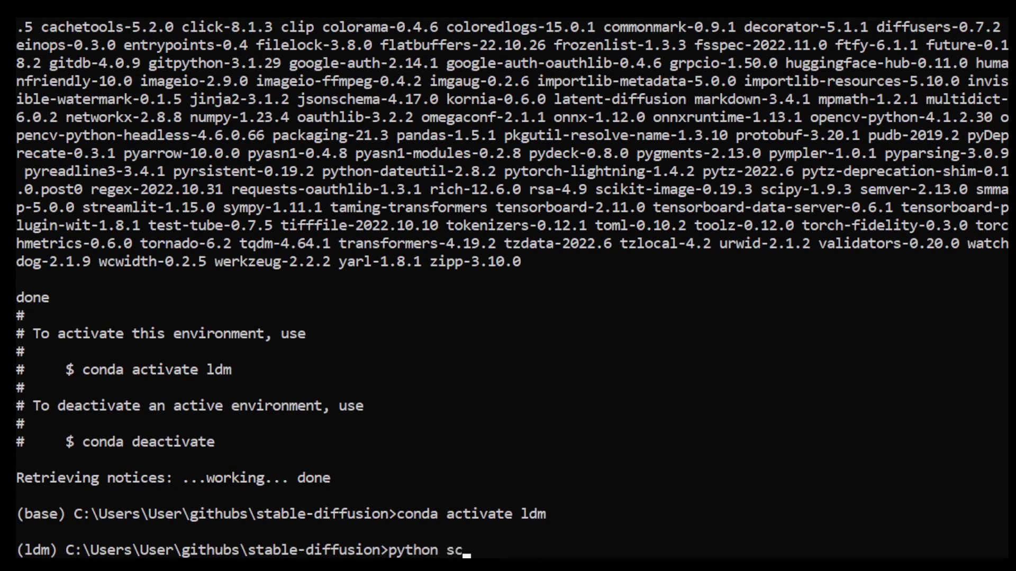
text(ritp)
key(BackSpace)
key(BackSpace)
text(ritps/txt2)
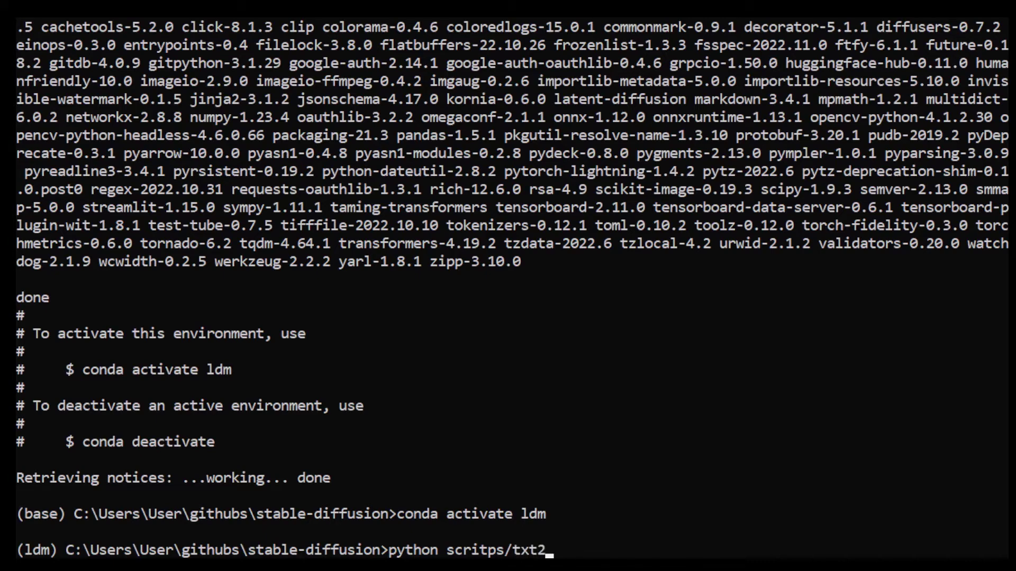
text(img.py)
key(Return)
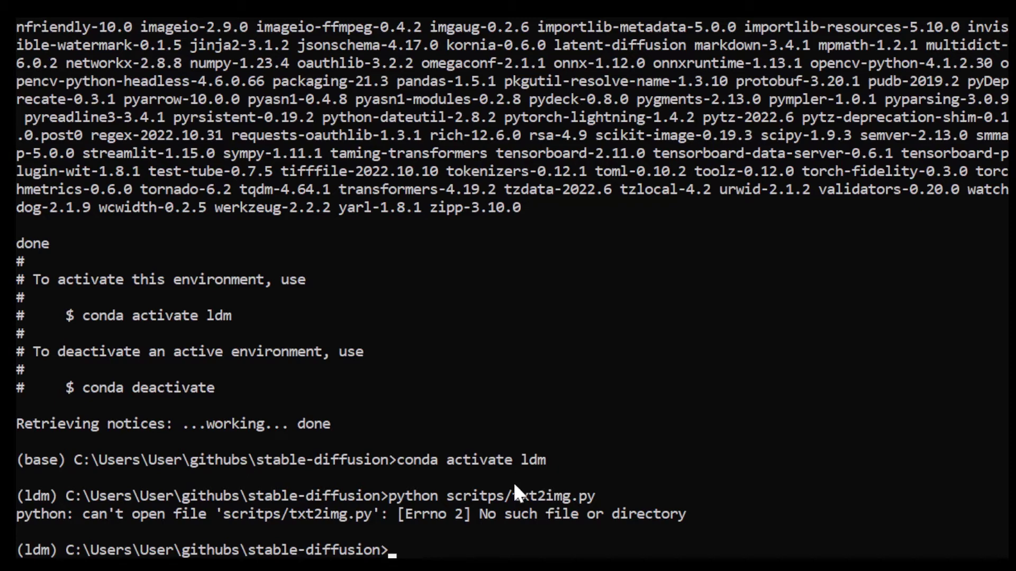
text(python scripts/txt2img.py)
key(Return)
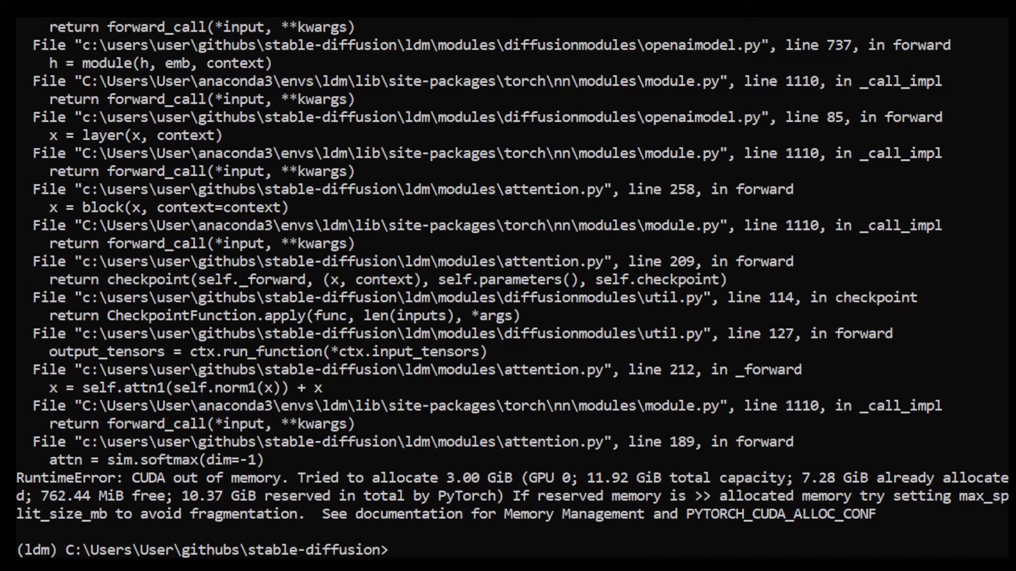
Start Python, import torch, and print torch.cuda.get_device_name() to identify the GPU
text(python)
key(Return)
text(import torch)
key(Return)
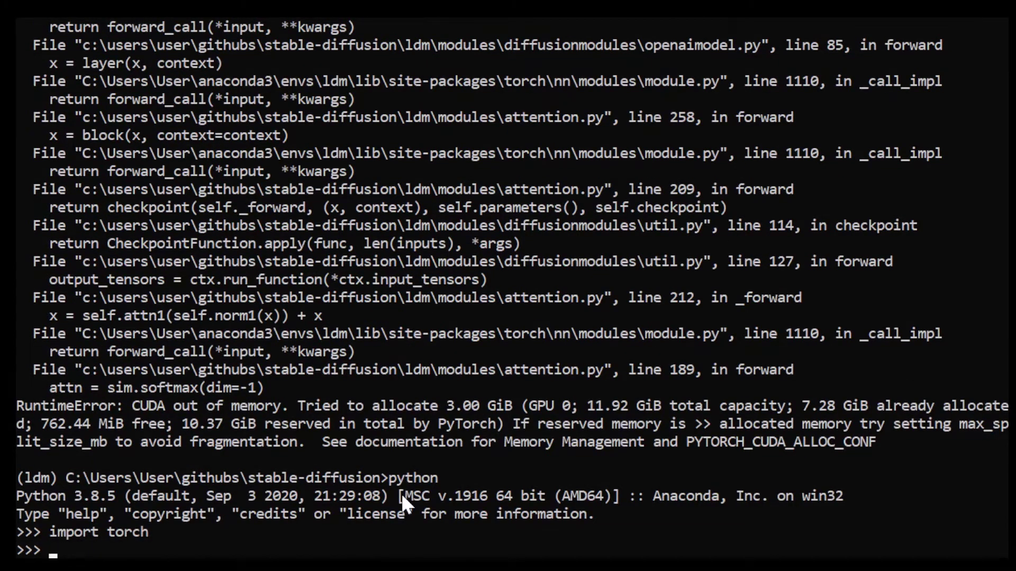
text(torch.get_devic)
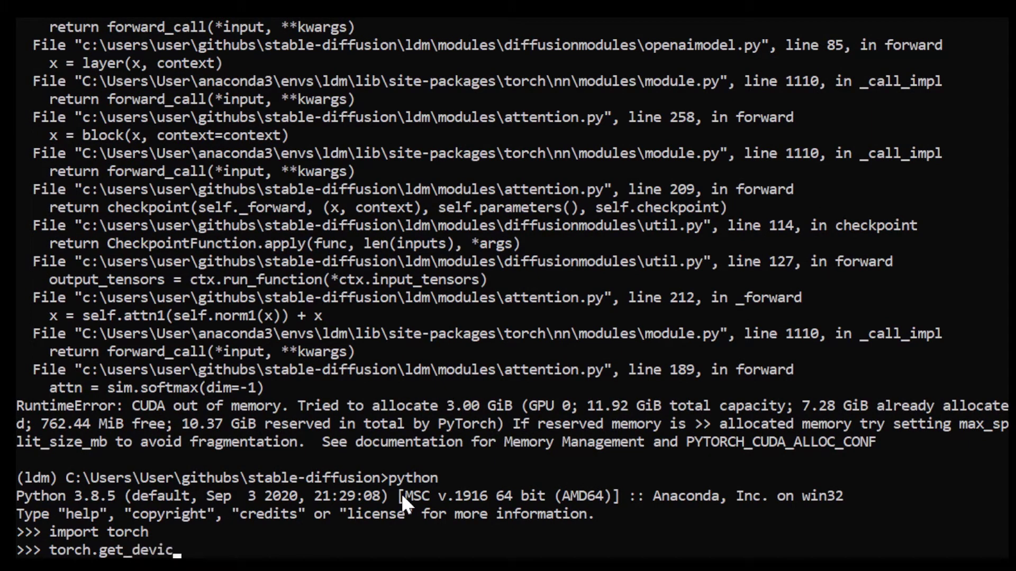
text(e_name())
key(Return)
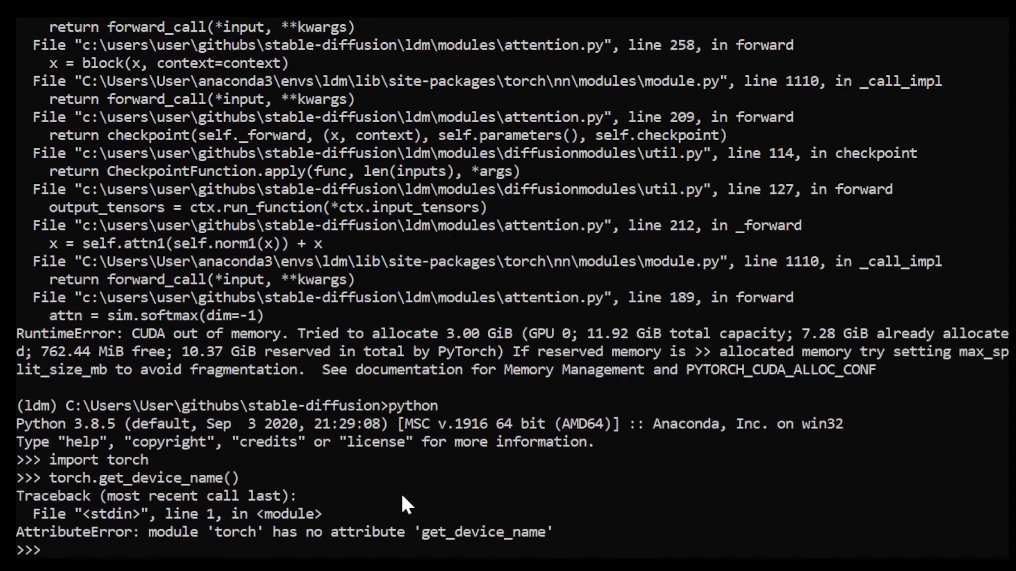
text(torch.cuda)
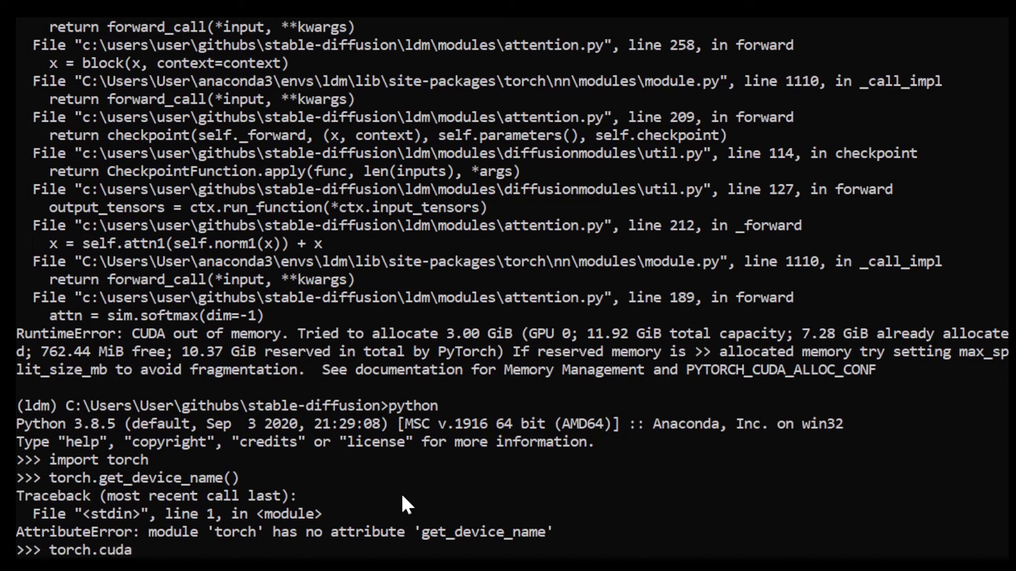
text(.get_device_n)
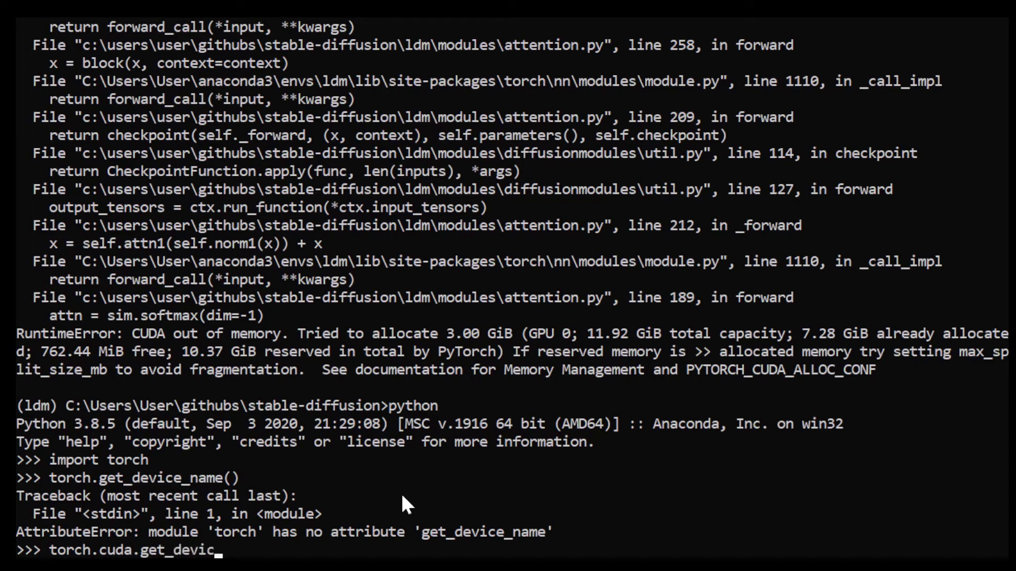
text(ame())
key(Return)
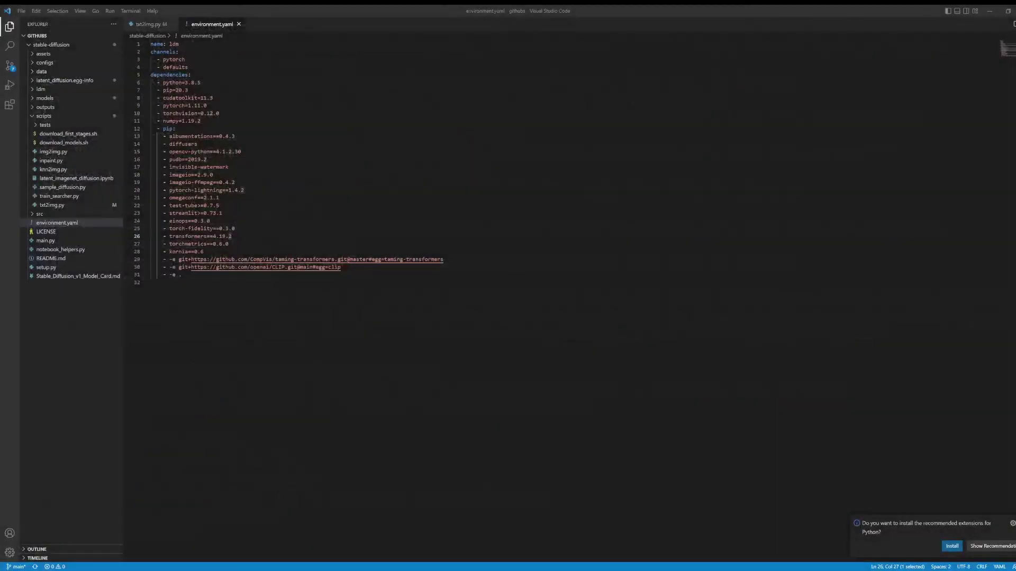
In txt2img.py, comment out check_safety's body so it simply returns x_image
click(55, 206)
scroll(379, 430, up, 20)
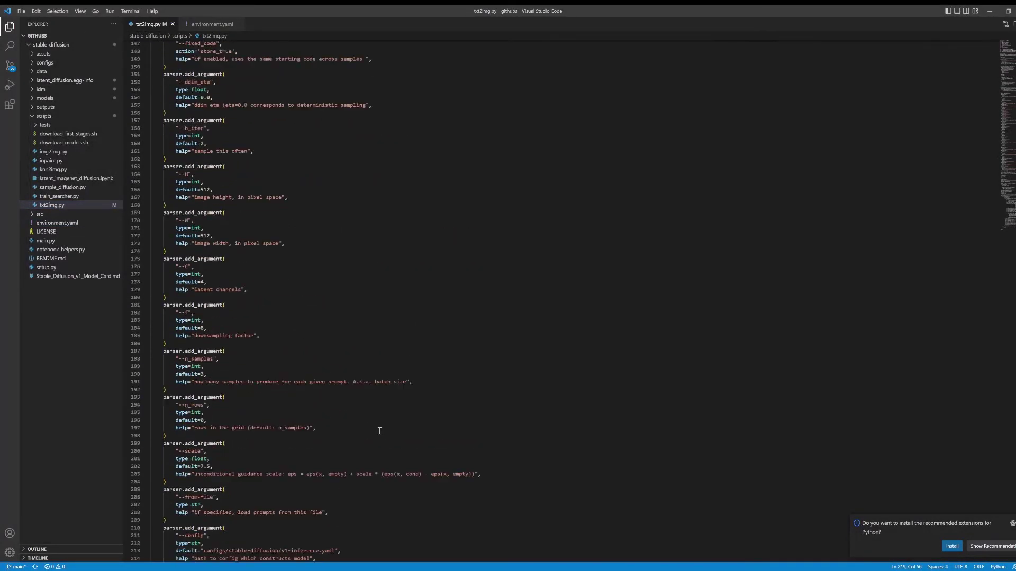
scroll(380, 431, up, 20)
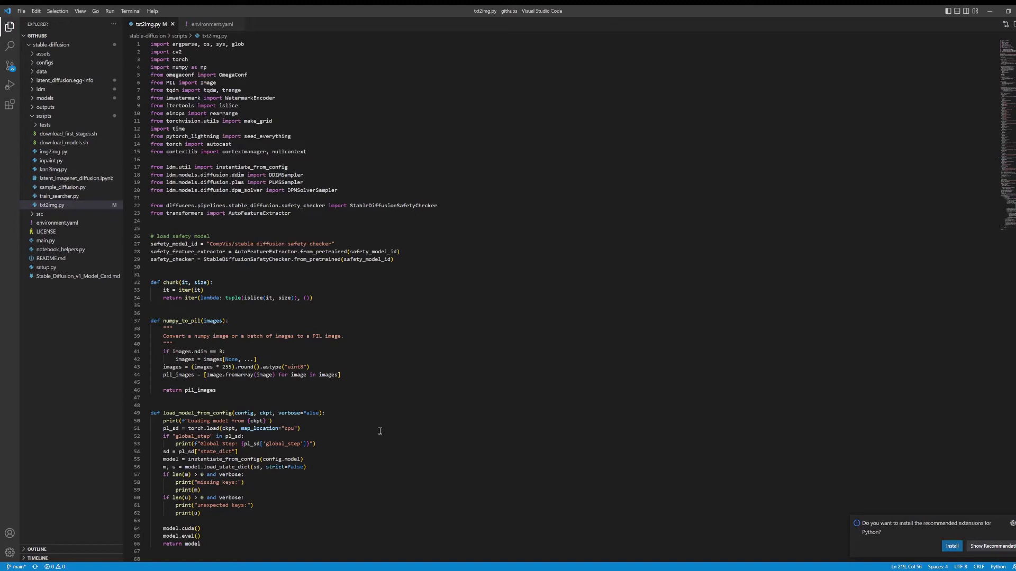
scroll(242, 388, down, 9)
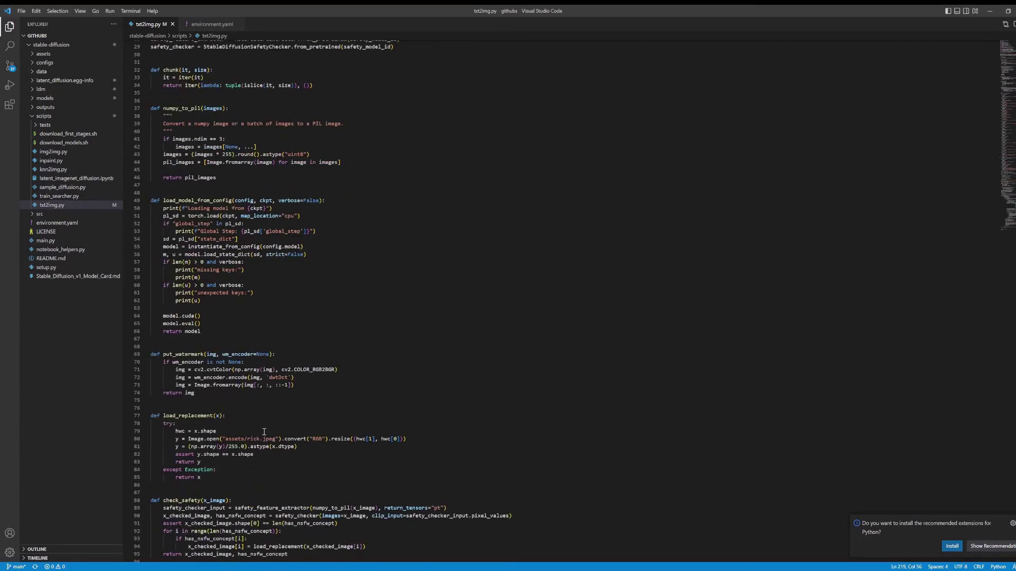
scroll(254, 395, down, 9)
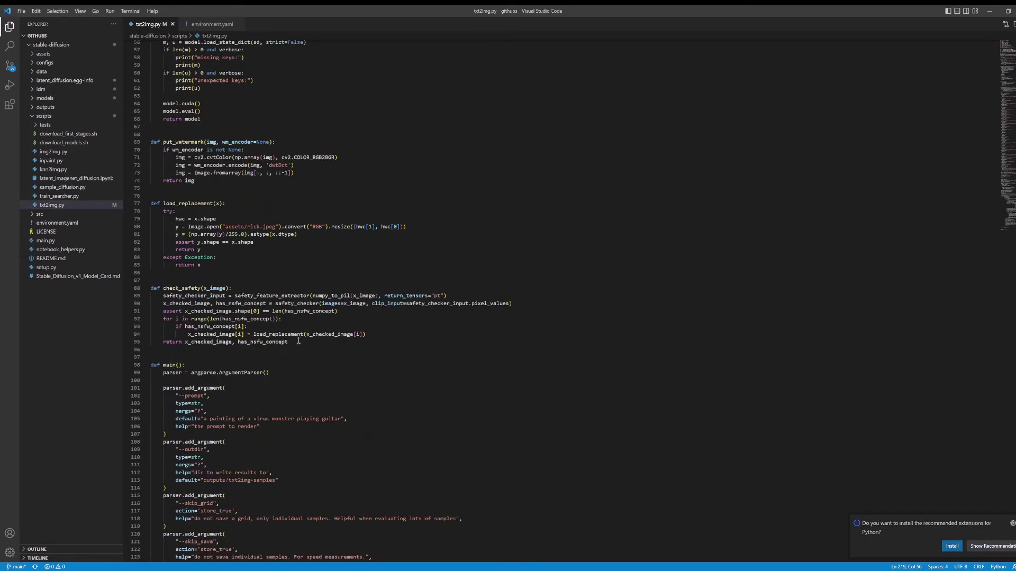
scroll(209, 337, up, 6)
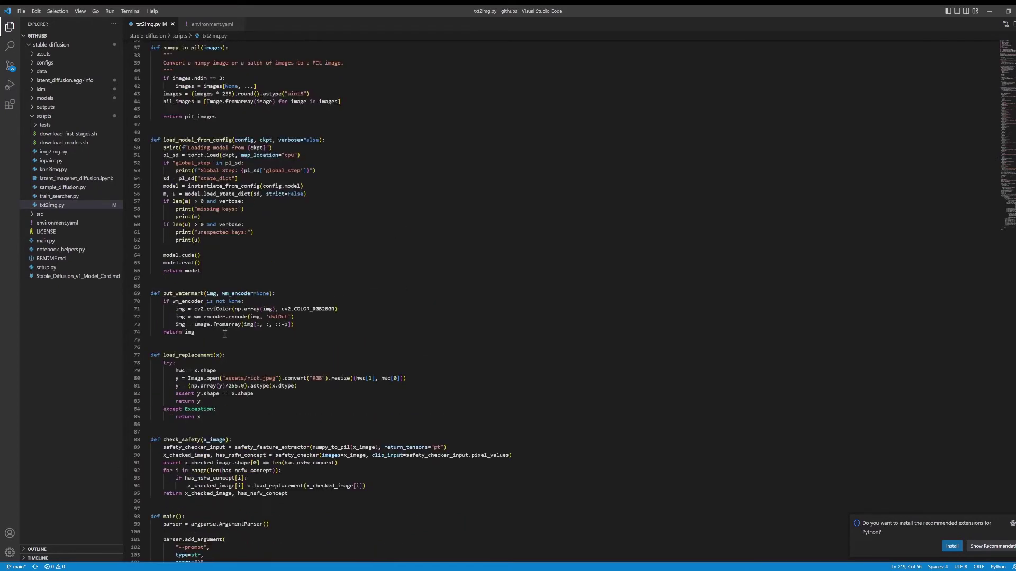
scroll(225, 335, down, 20)
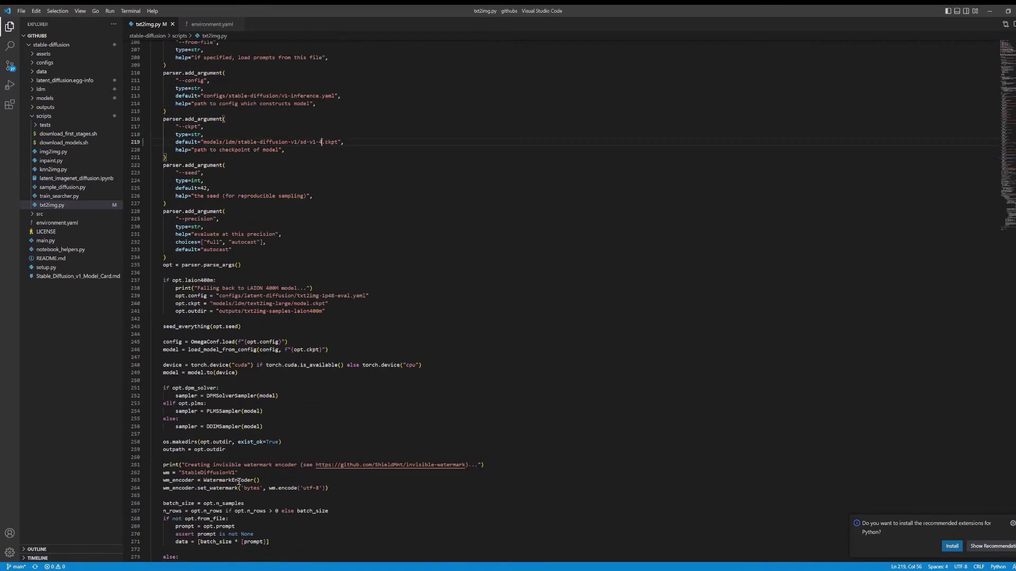
scroll(239, 481, down, 20)
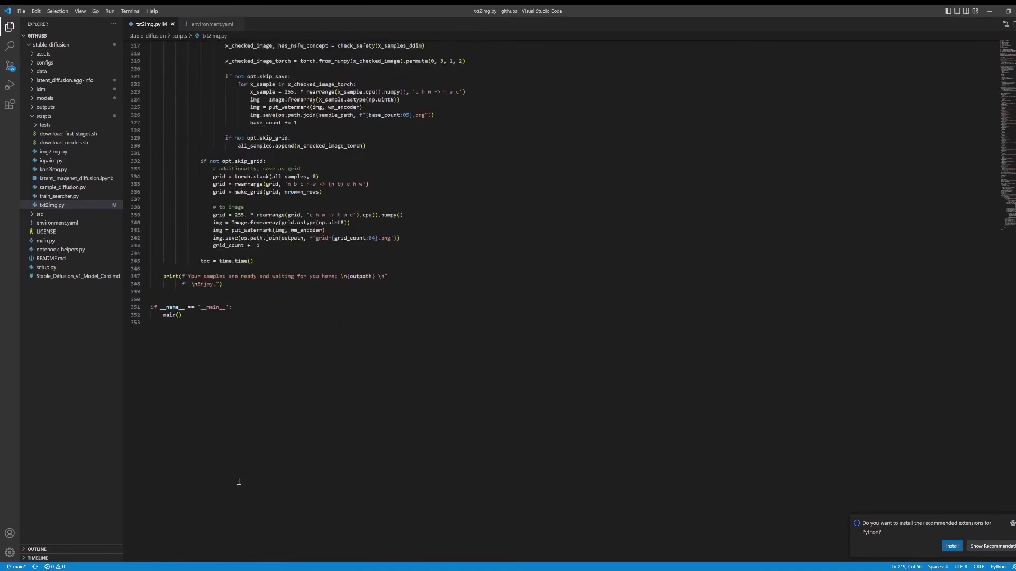
scroll(239, 482, up, 20)
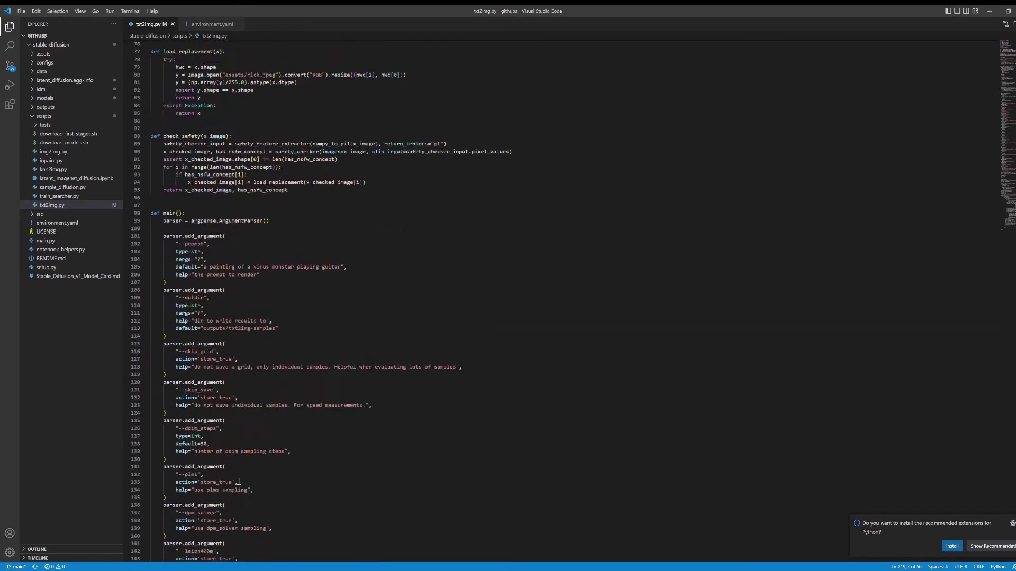
scroll(239, 482, up, 8)
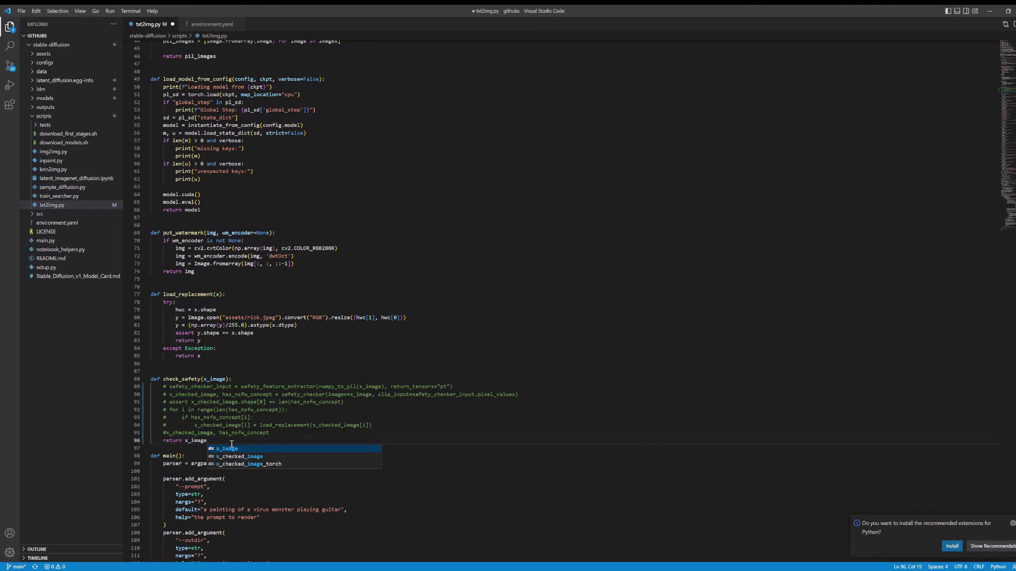
key(Escape)
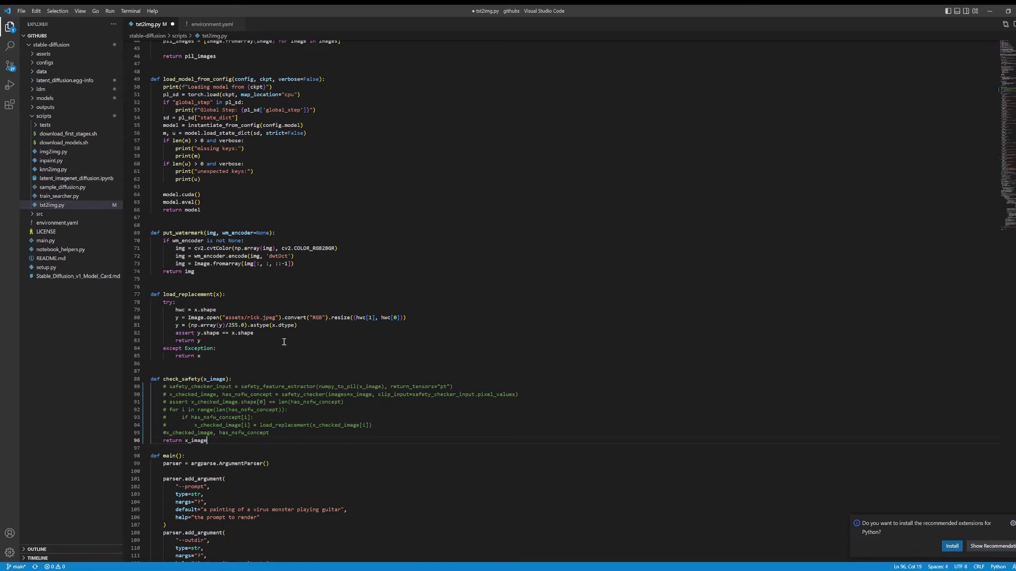
Remove the check_safety call in main, converting x_samples_ddim directly, and save
scroll(296, 369, down, 20)
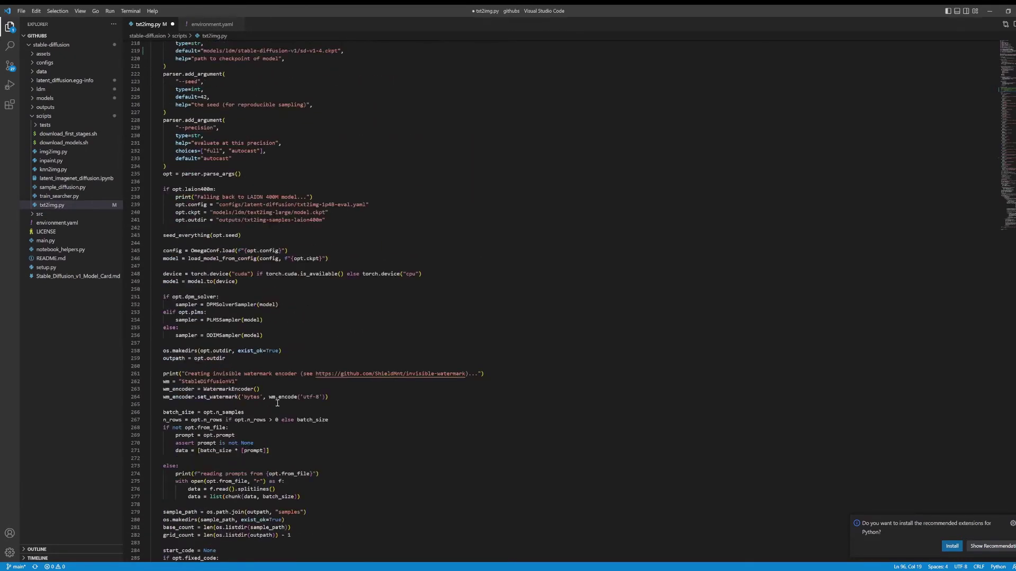
scroll(277, 404, down, 9)
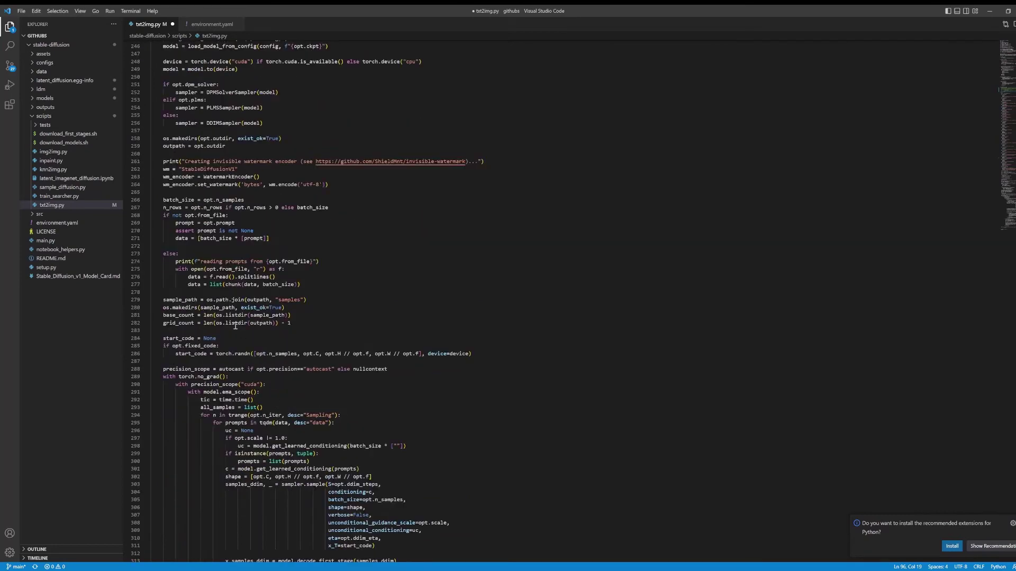
scroll(261, 370, down, 10)
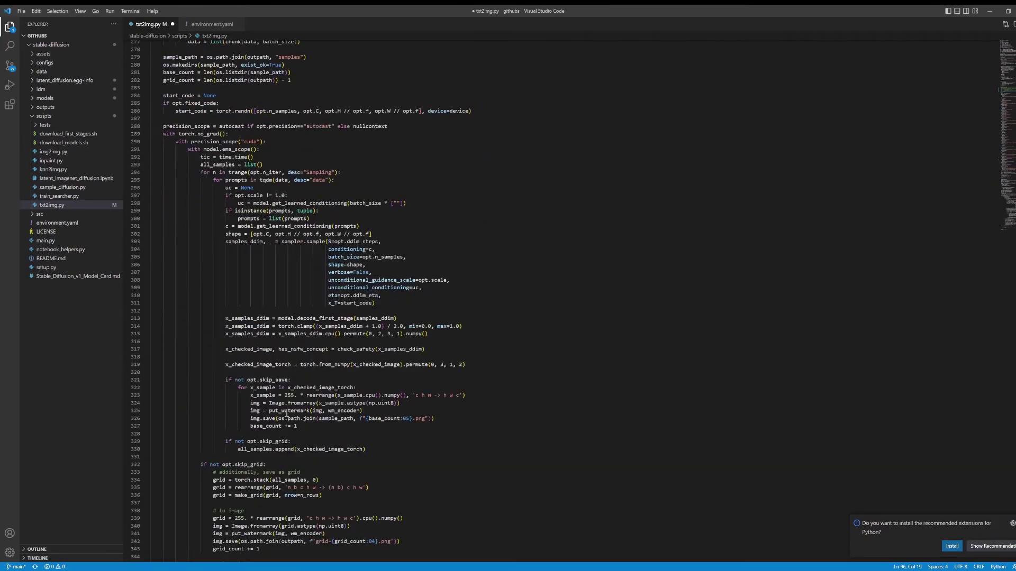
scroll(291, 458, down, 10)
scroll(291, 457, up, 12)
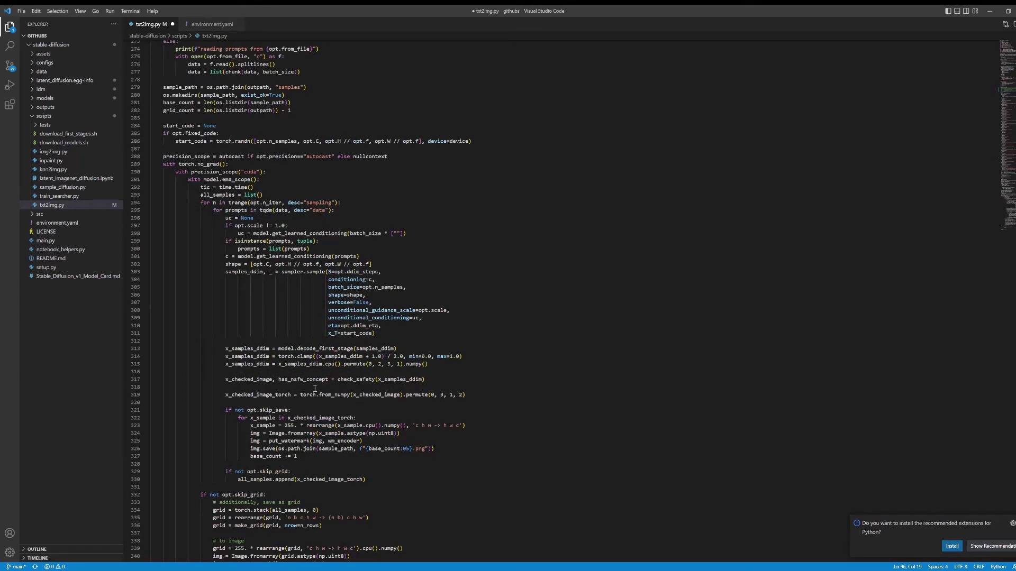
double_click(351, 395)
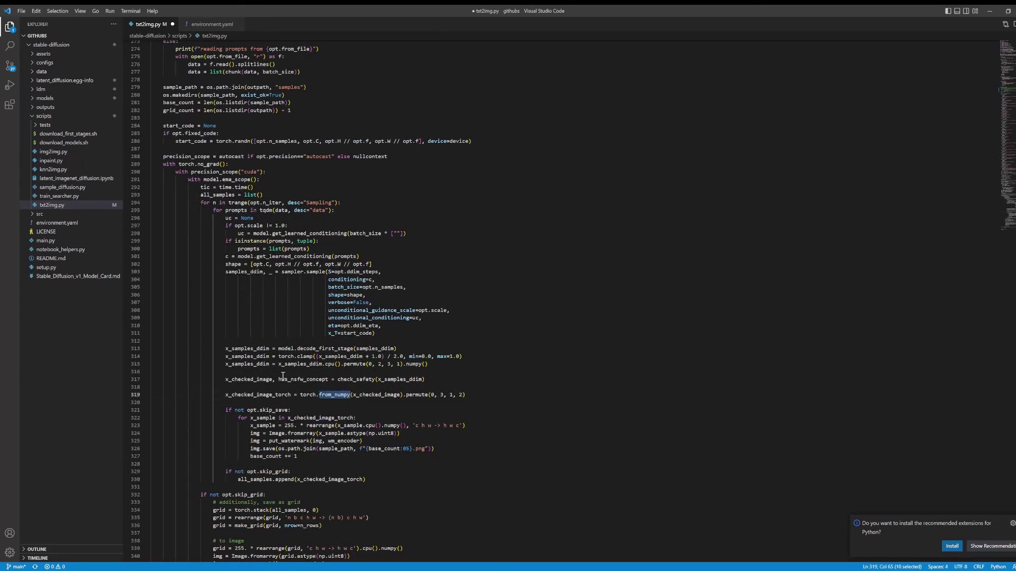
drag(223, 379, 482, 407)
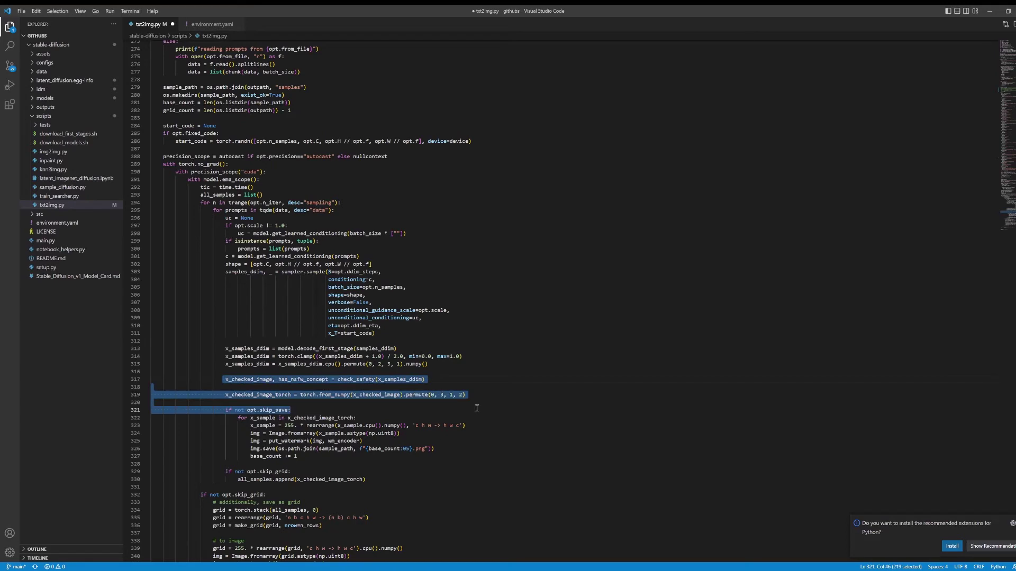
double_click(422, 395)
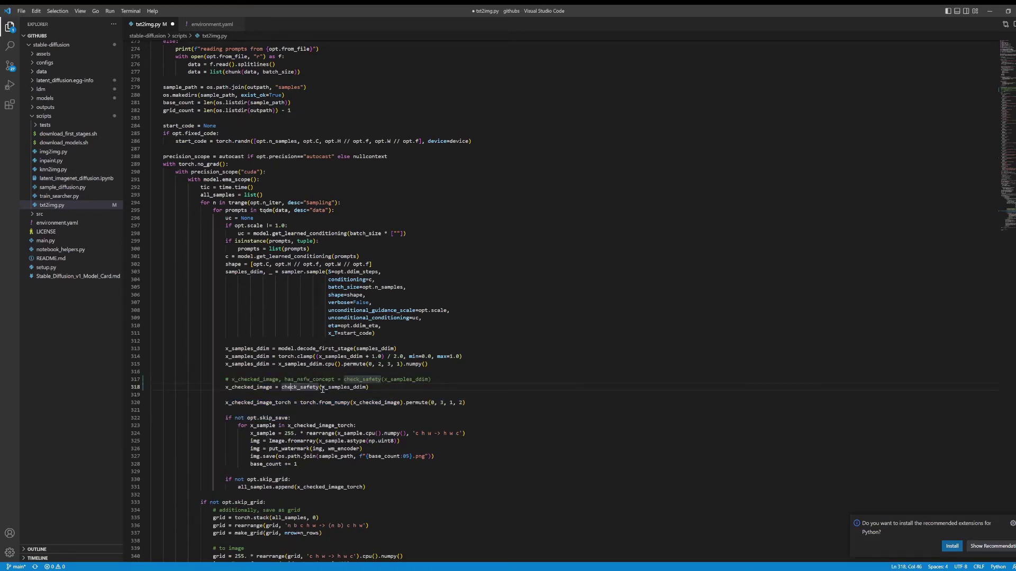
drag(321, 387, 367, 388)
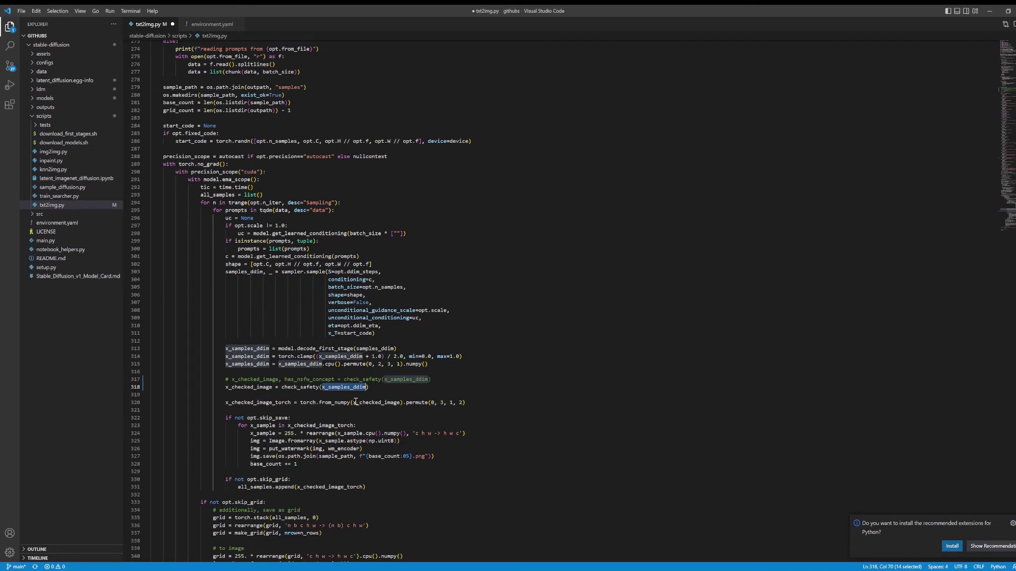
right_click(350, 387)
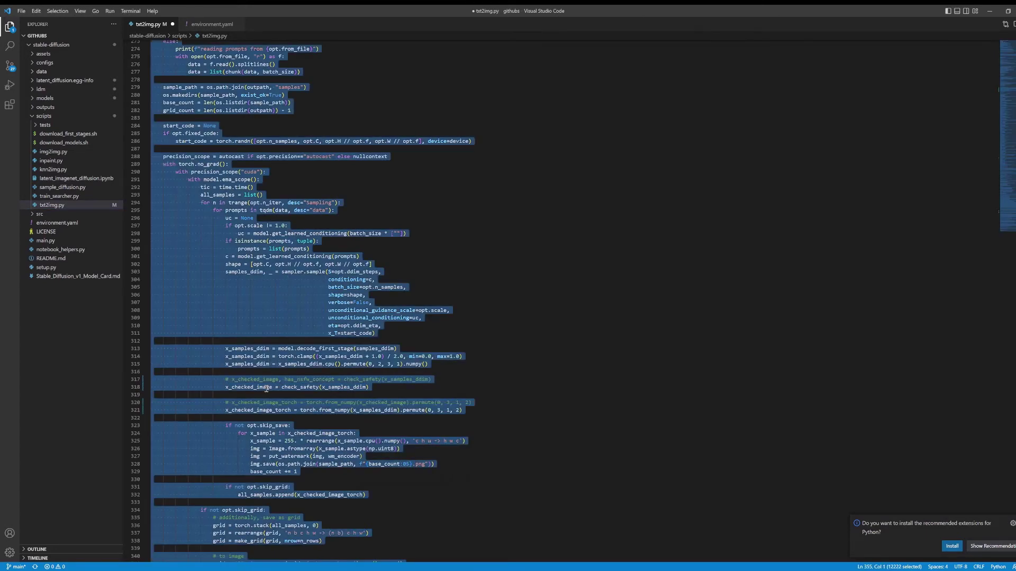
triple_click(266, 389)
key(BackSpace)
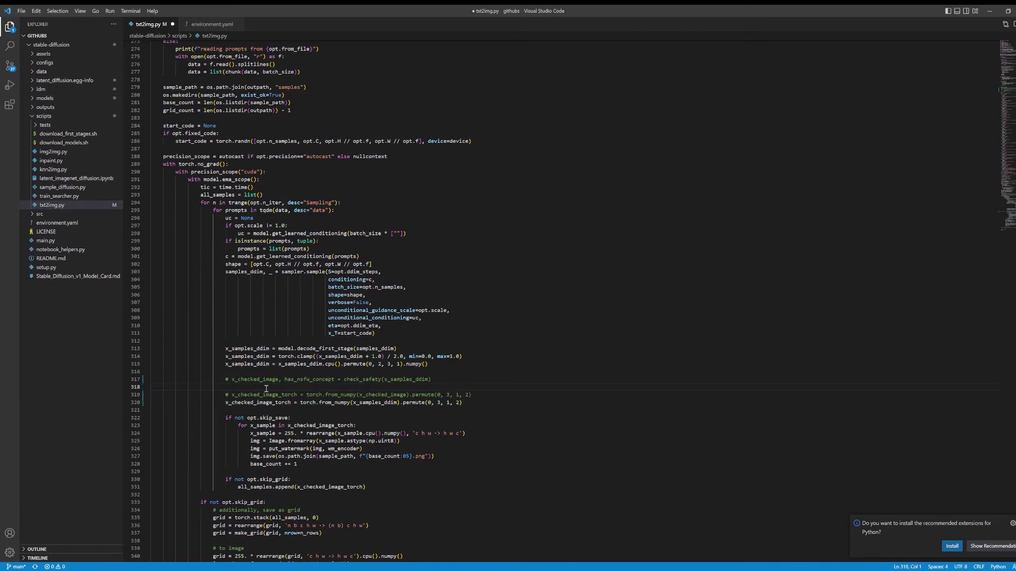
key(ctrl+s)
Comment out the load_replacement body while keeping the def load_replacement line active
scroll(354, 302, up, 20)
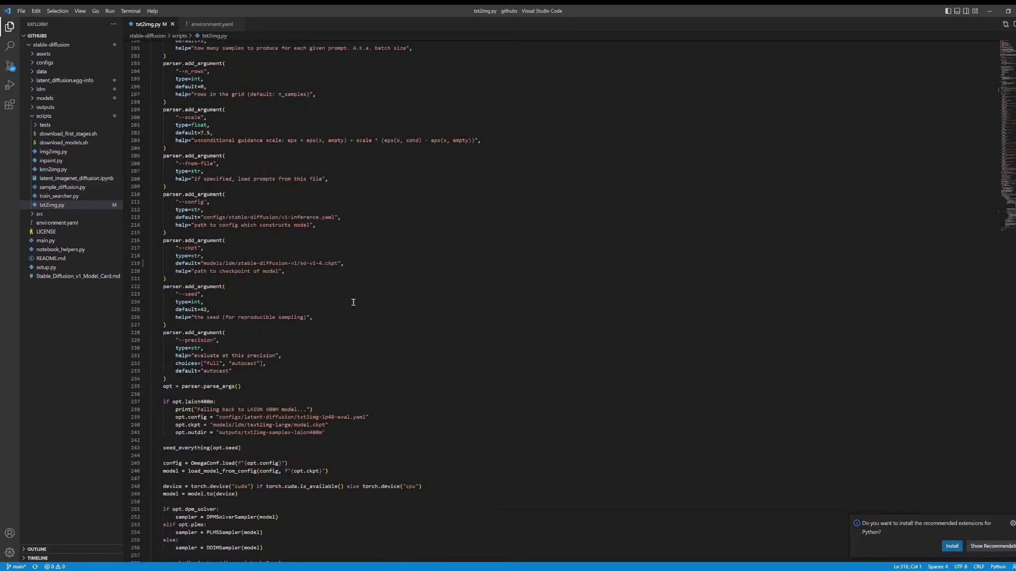
scroll(353, 302, up, 8)
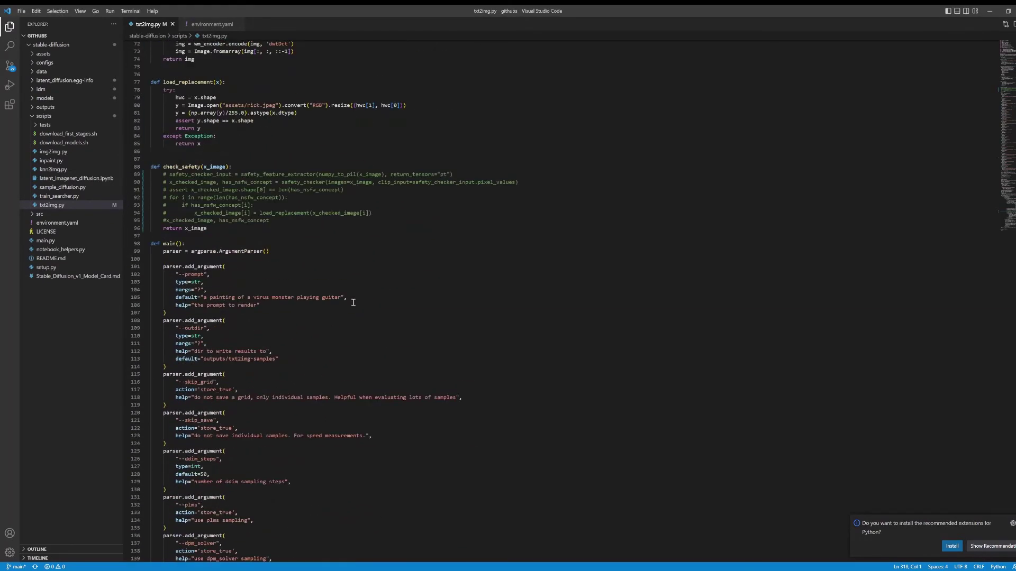
scroll(354, 302, up, 8)
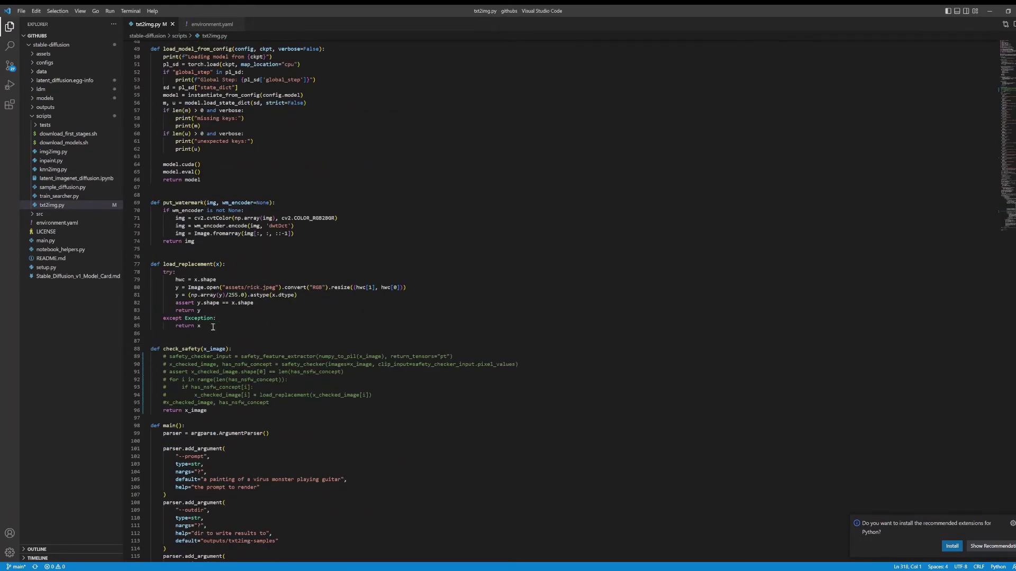
drag(217, 318, 136, 267)
key(ctrl+slash)
click(158, 266)
key(BackSpace)
key(BackSpace)
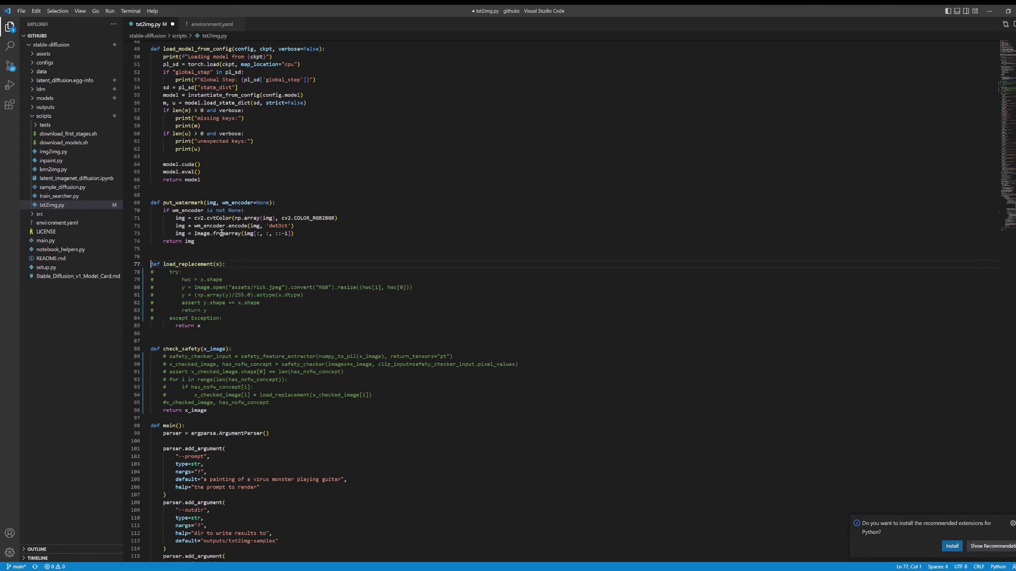
Comment out the put_watermark lines and safety model loading lines 27–29, then save
drag(294, 233, 151, 210)
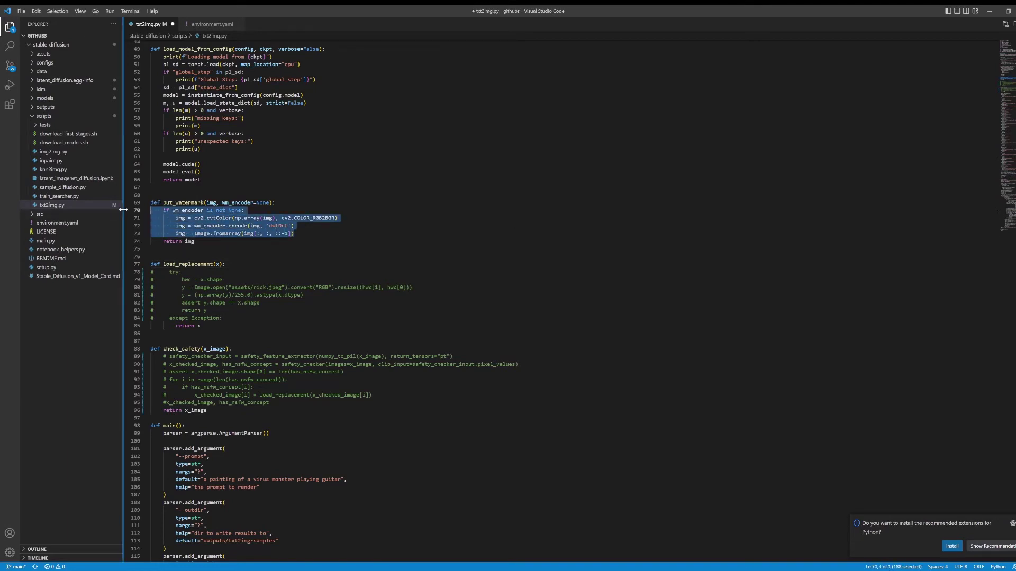
key(ctrl+slash)
scroll(225, 223, up, 5)
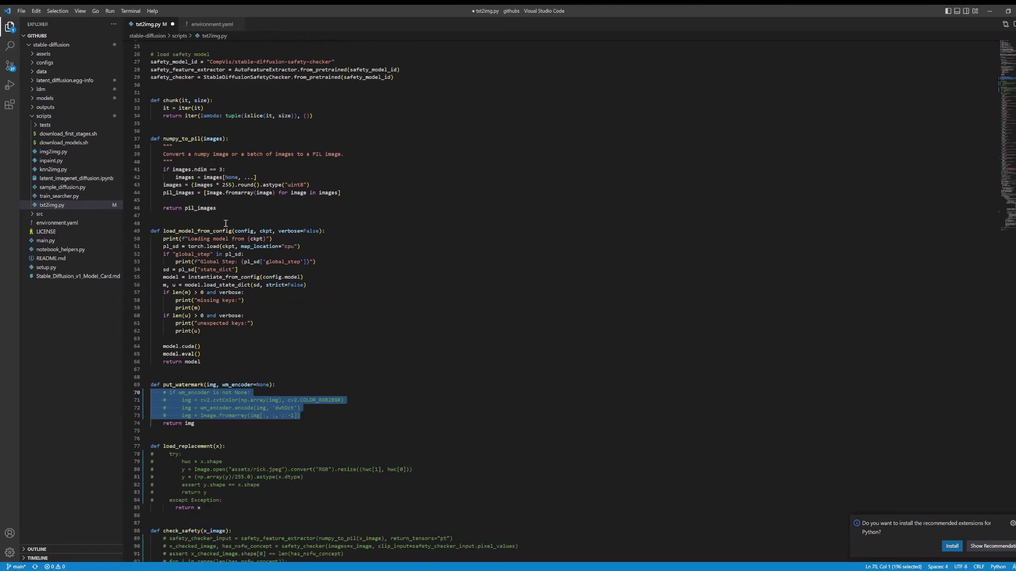
scroll(225, 224, up, 5)
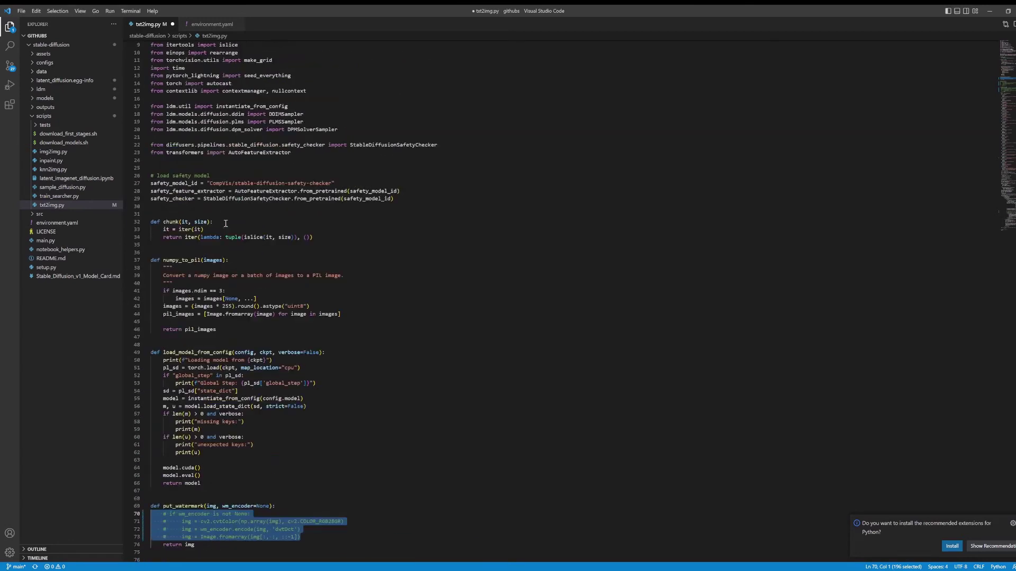
drag(425, 199, 50, 186)
key(ctrl+slash)
key(ctrl+s)
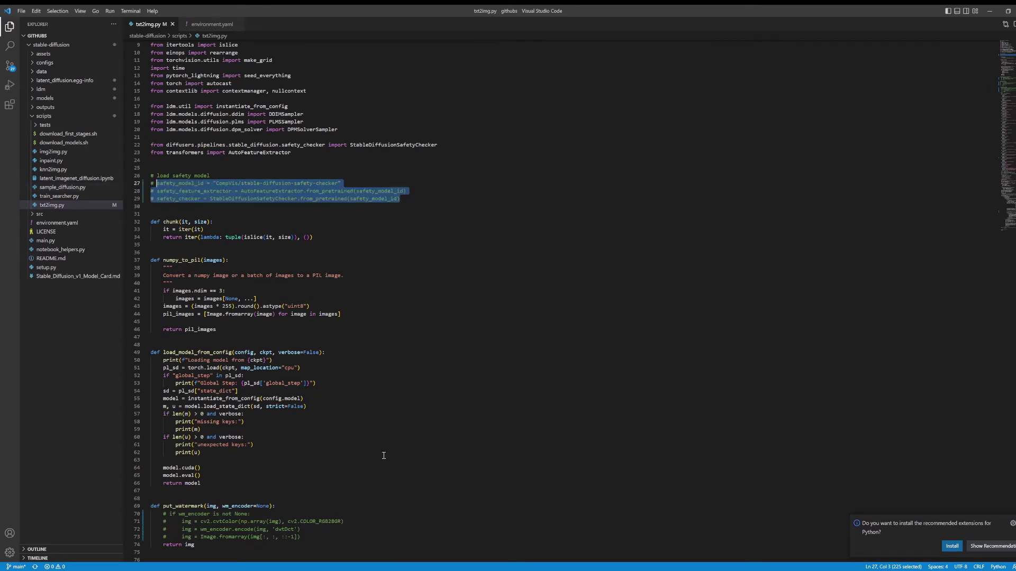
scroll(370, 446, down, 1)
scroll(267, 460, down, 2)
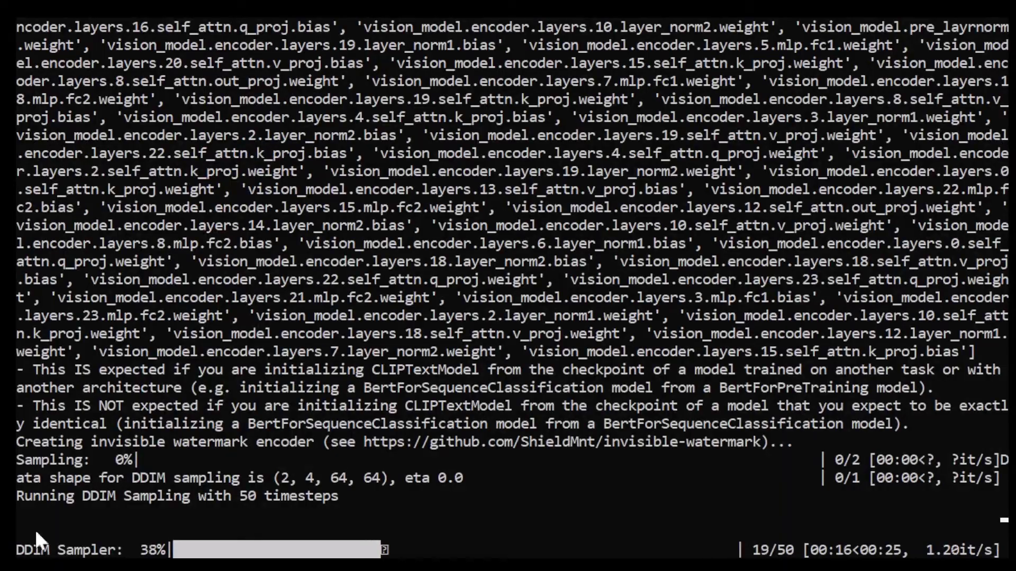
scroll(87, 508, up, 6)
scroll(87, 508, up, 7)
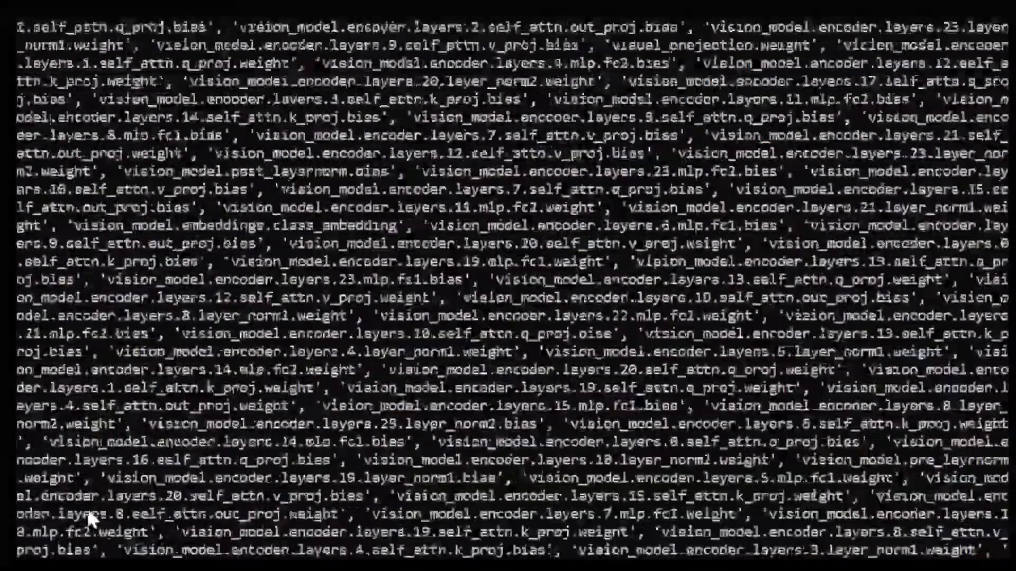
scroll(87, 508, down, 13)
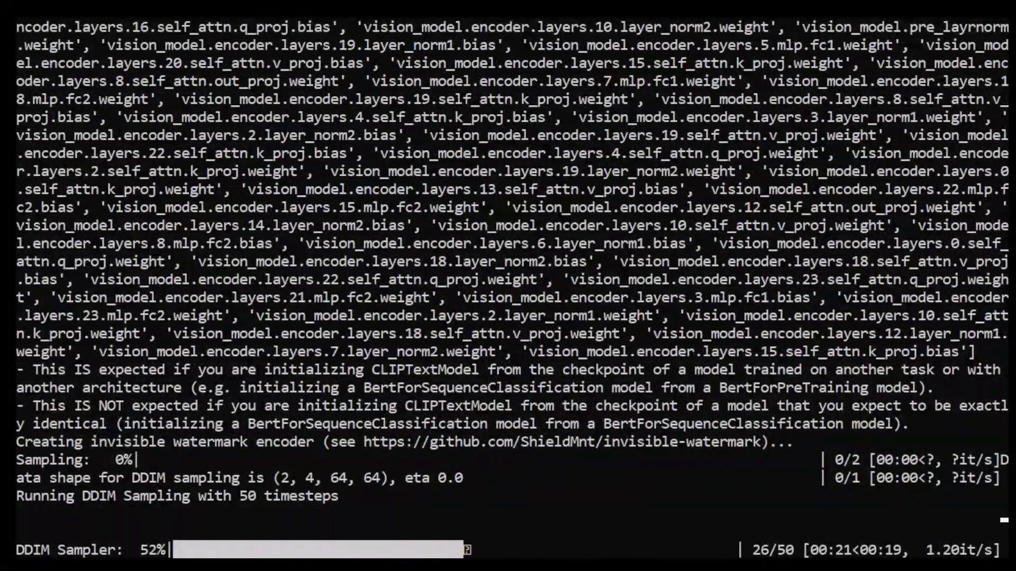
scroll(364, 244, up, 3)
scroll(364, 244, up, 5)
scroll(364, 244, down, 6)
scroll(364, 245, up, 10)
scroll(345, 434, down, 10)
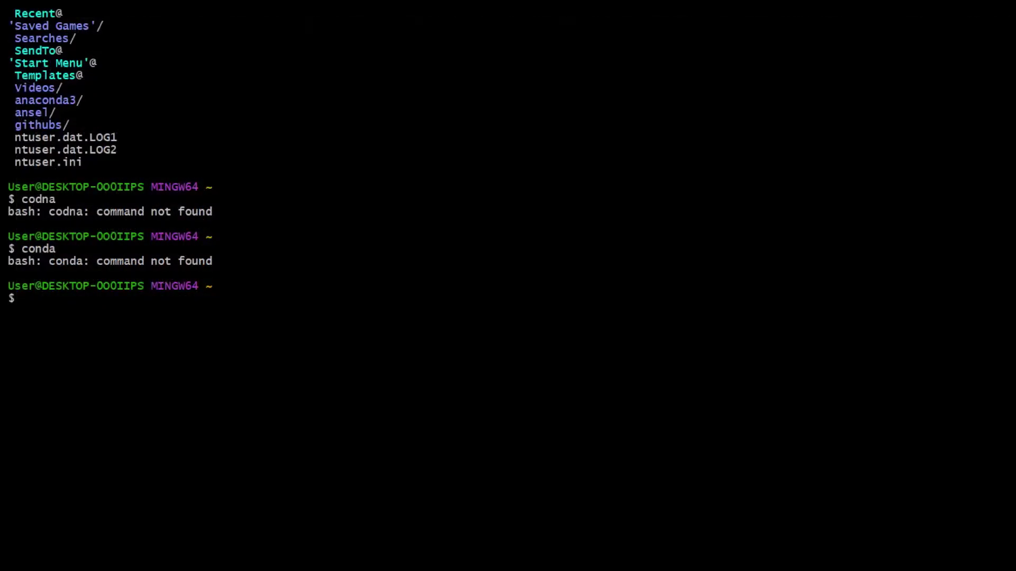
Run nvidia-smi and select the Tesla P100's 11395MiB / 12288MiB memory usage
text(nvidia-smi)
key(Return)
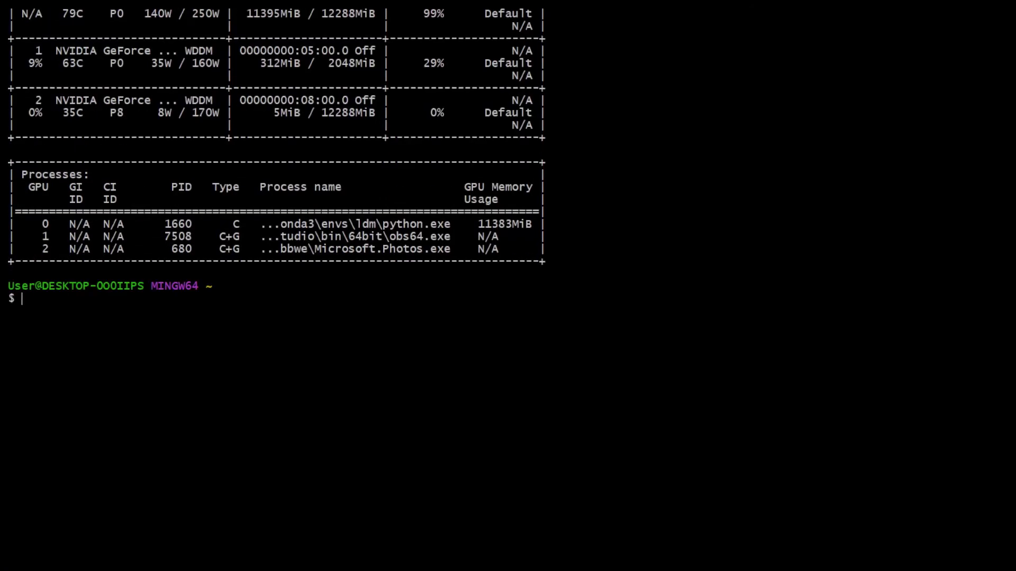
scroll(310, 215, up, 2)
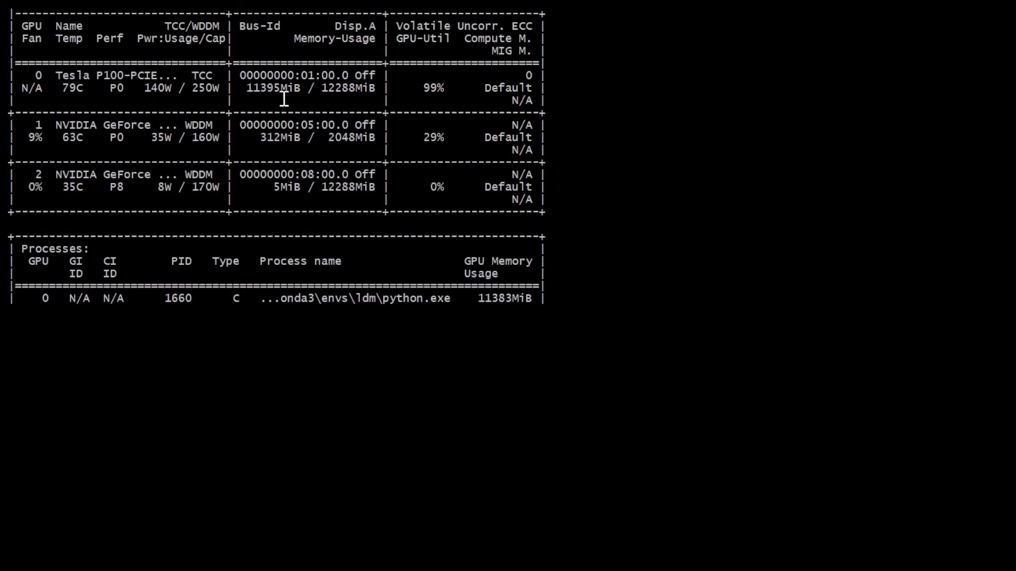
drag(245, 88, 375, 88)
right_click(449, 90)
scroll(261, 134, down, 1)
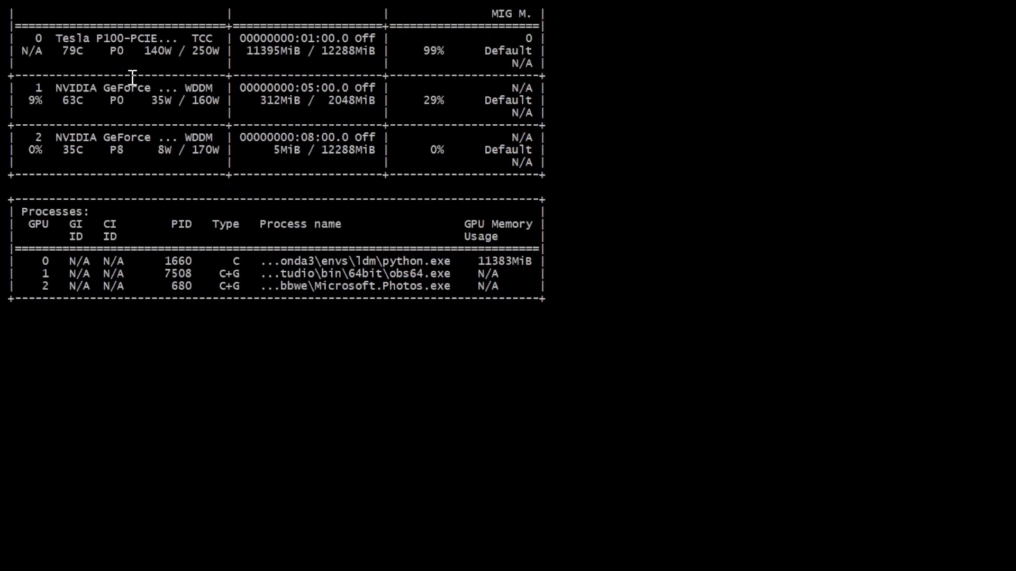
scroll(165, 211, down, 1)
scroll(177, 199, up, 3)
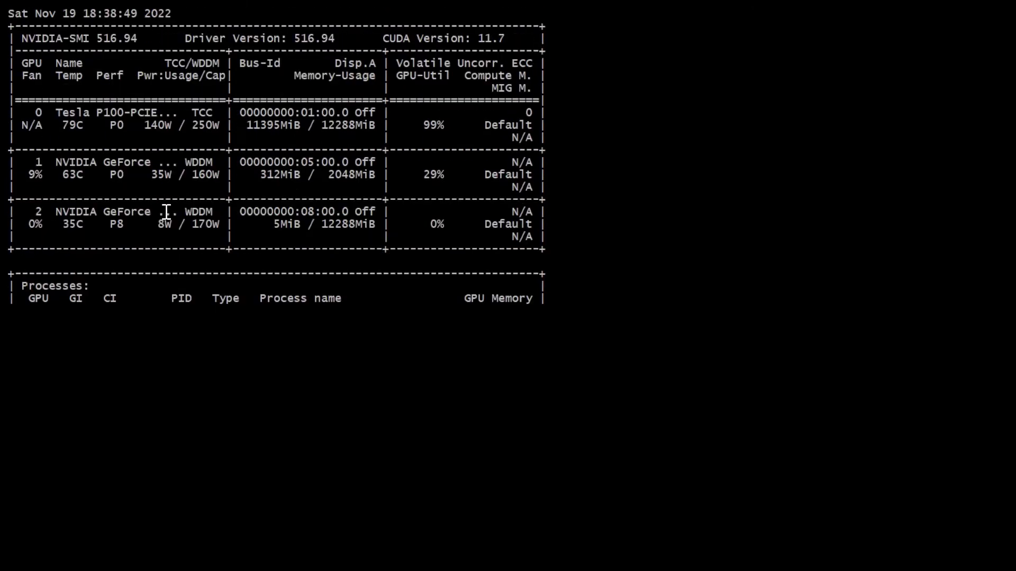
triple_click(266, 126)
click(266, 126)
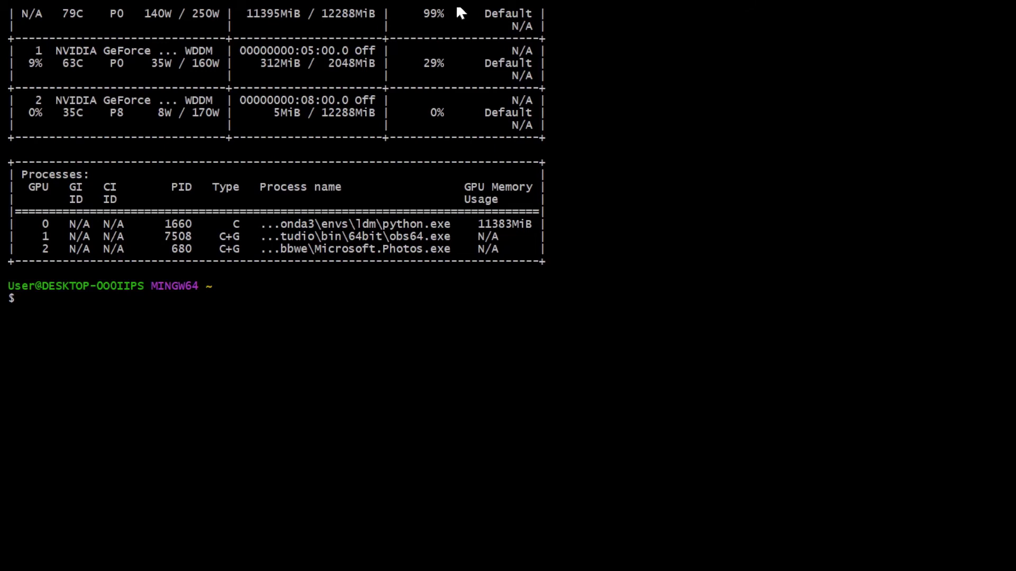
Draft a python scripts/txt2img.py --n_samples 2 command, then erase it
text(python scripts/txt2img.py --n_same)
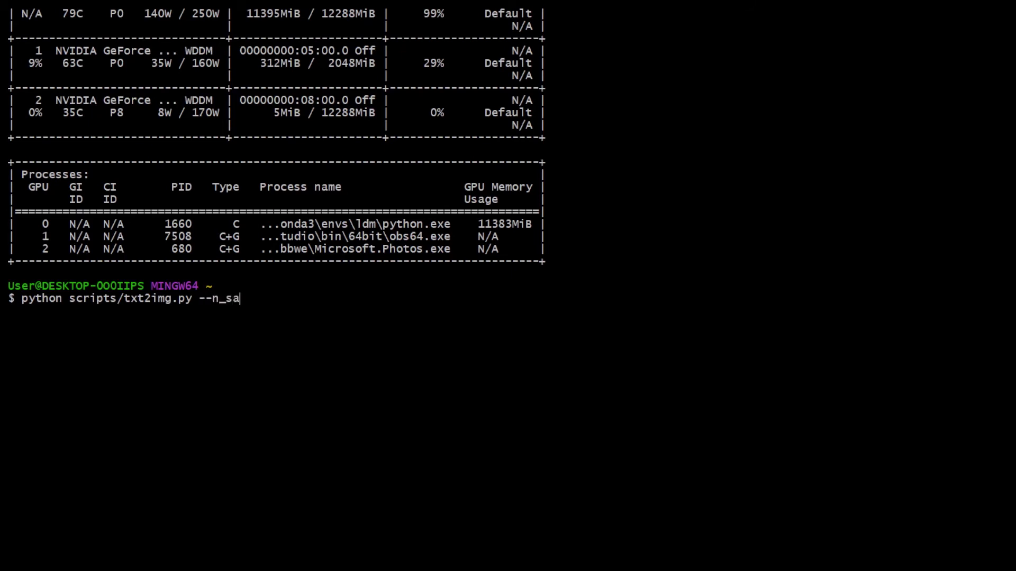
key(BackSpace)
text(ples 2)
key(BackSpace)
key(BackSpace)
key(BackSpace)
key(BackSpace)
key(BackSpace)
key(BackSpace)
key(BackSpace)
key(BackSpace)
key(BackSpace)
key(BackSpace)
key(BackSpace)
key(BackSpace)
key(BackSpace)
key(BackSpace)
key(BackSpace)
key(BackSpace)
key(BackSpace)
key(BackSpace)
key(BackSpace)
key(BackSpace)
key(BackSpace)
key(BackSpace)
key(BackSpace)
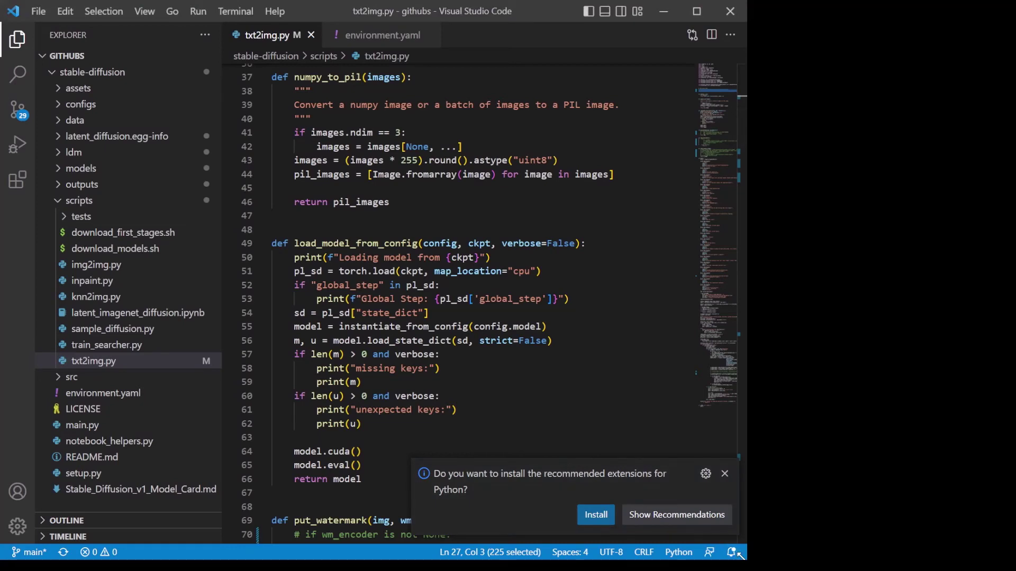
Enlarge the Visual Studio Code window and review load_model_from_config around lines 50–67
drag(739, 556, 789, 570)
drag(608, 503, 131, 402)
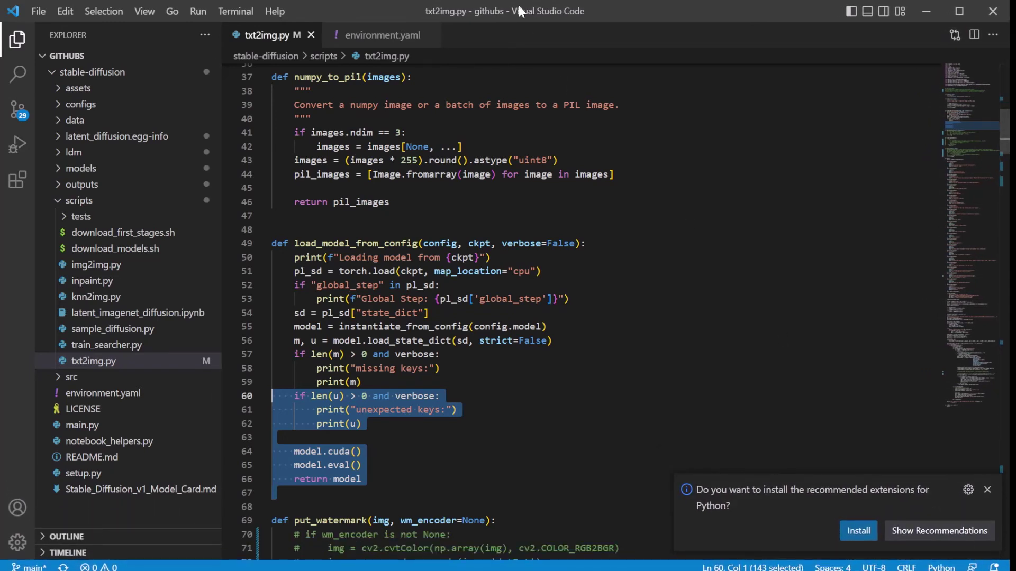
click(609, 367)
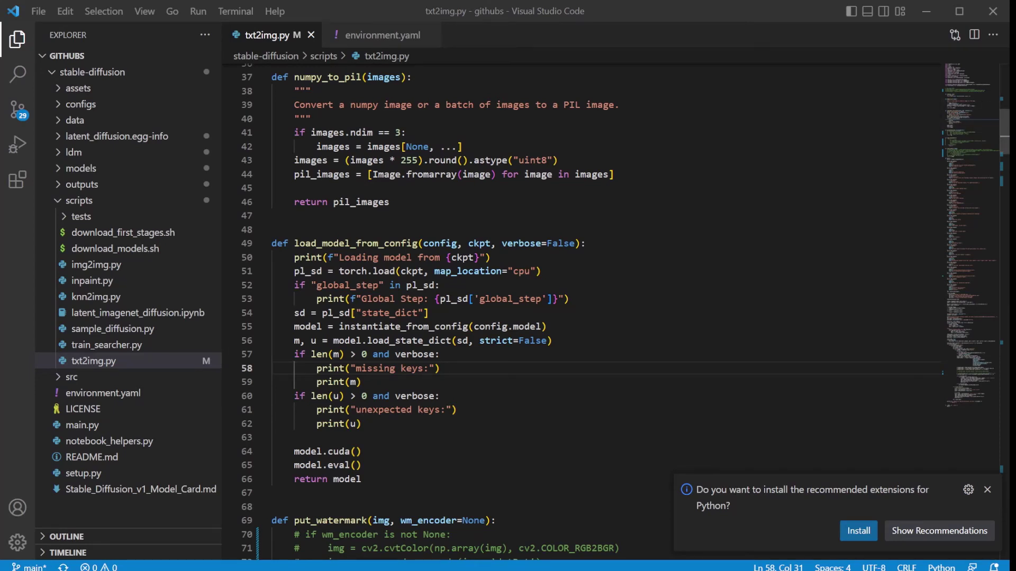
click(845, 255)
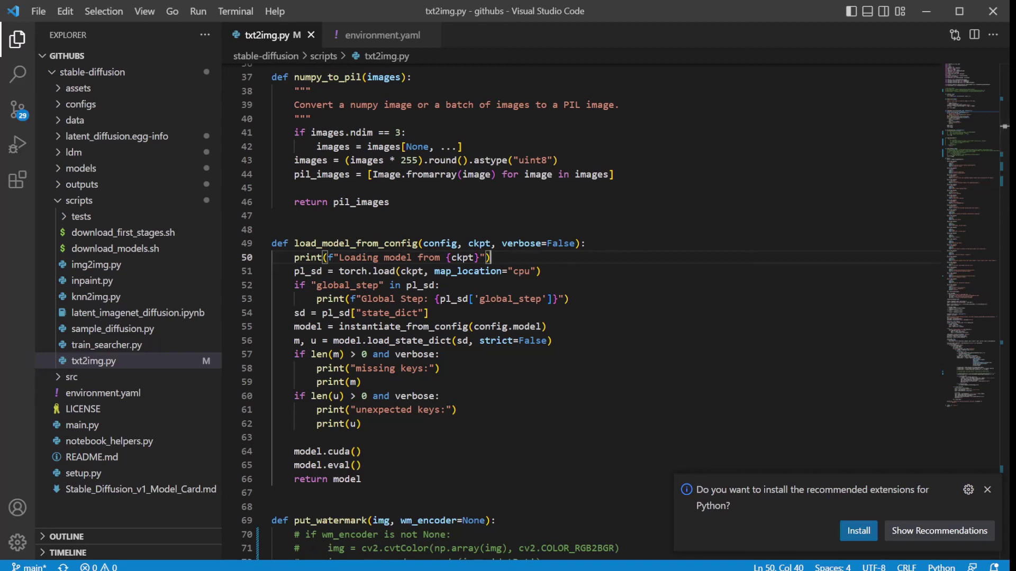
click(379, 451)
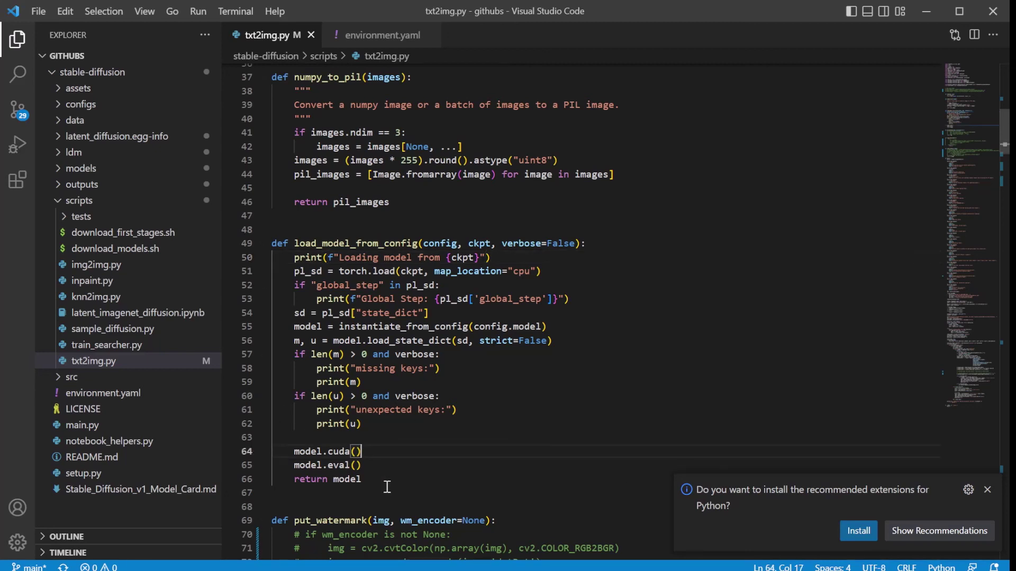
text(.half)
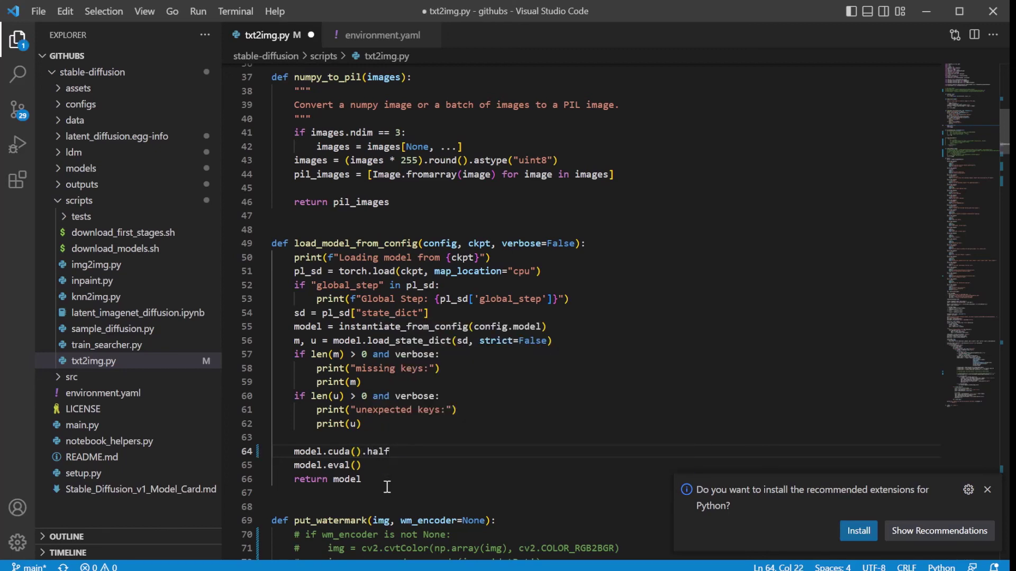
key(BackSpace)
key(BackSpace)
key(BackSpace)
key(BackSpace)
key(BackSpace)
scroll(387, 487, down, 20)
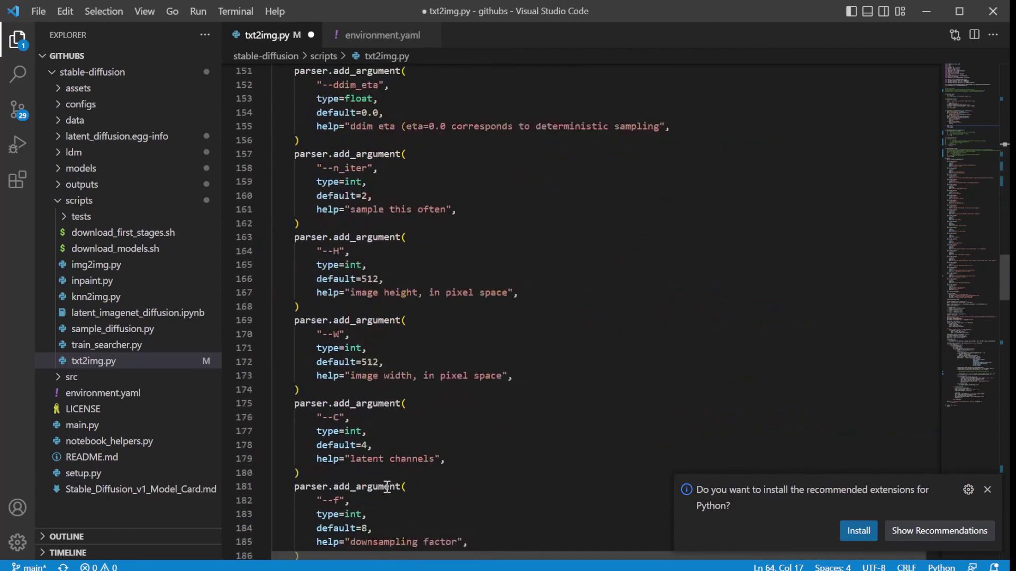
scroll(387, 487, down, 20)
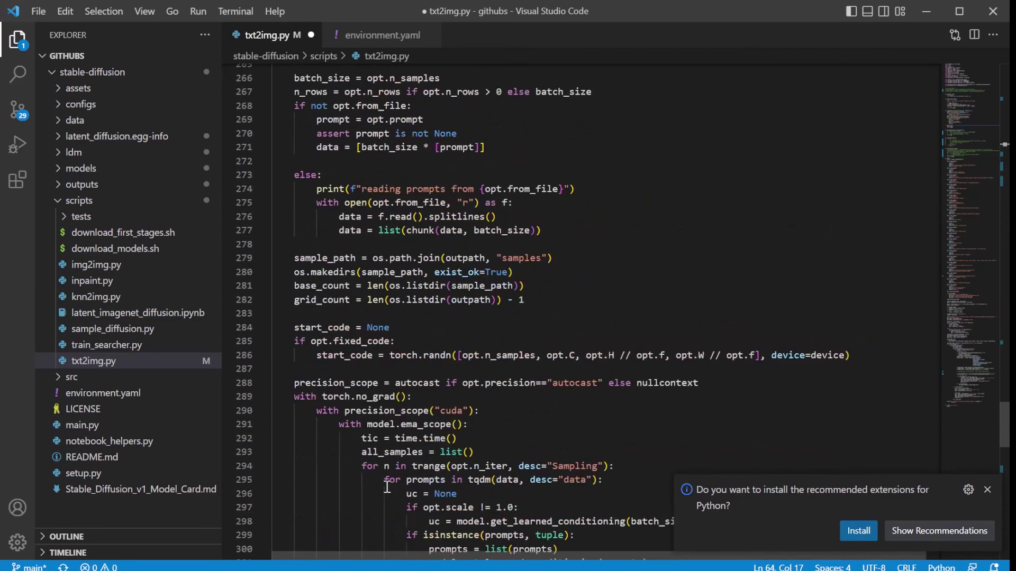
scroll(387, 487, down, 8)
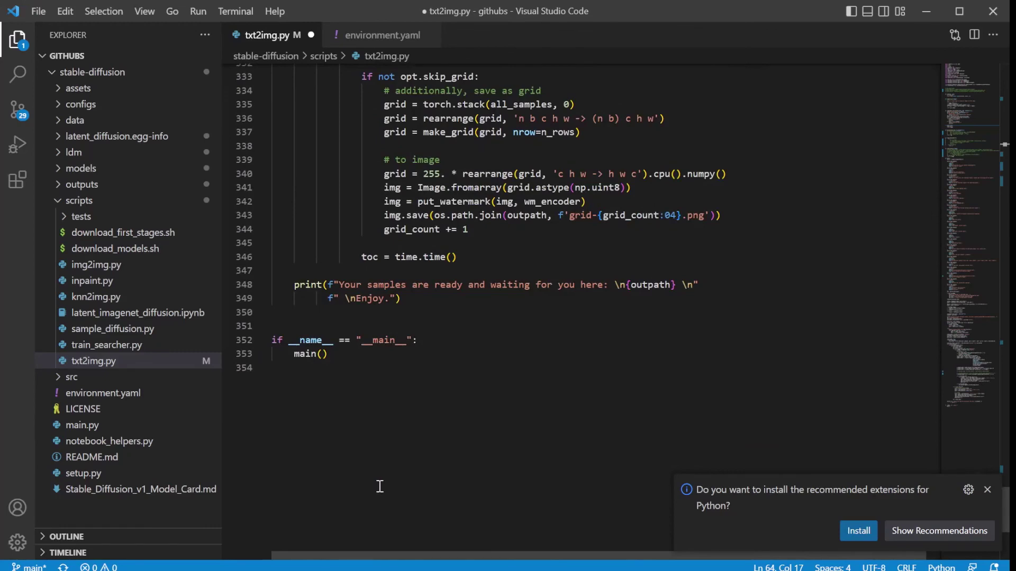
scroll(410, 372, up, 17)
scroll(435, 412, up, 20)
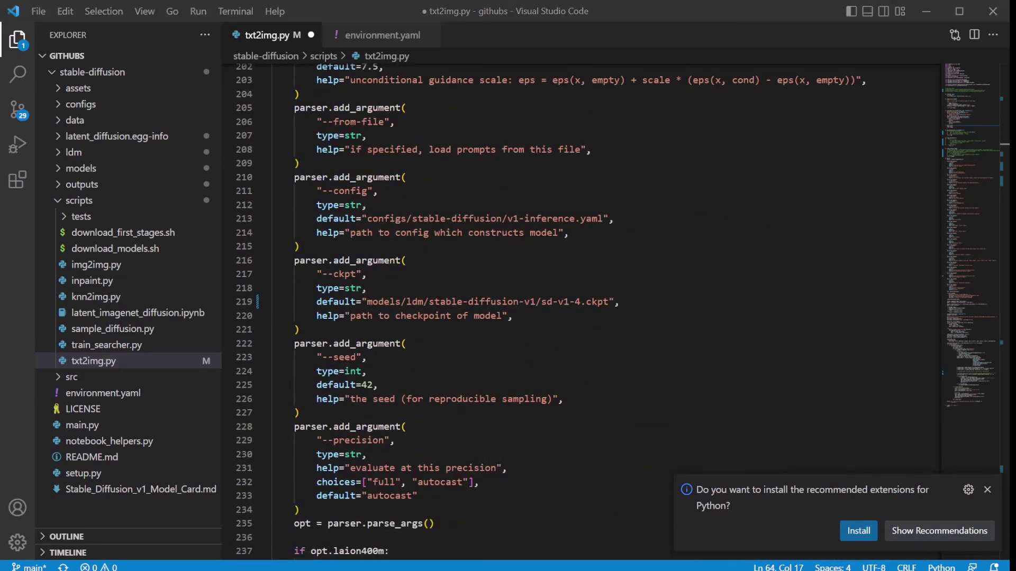